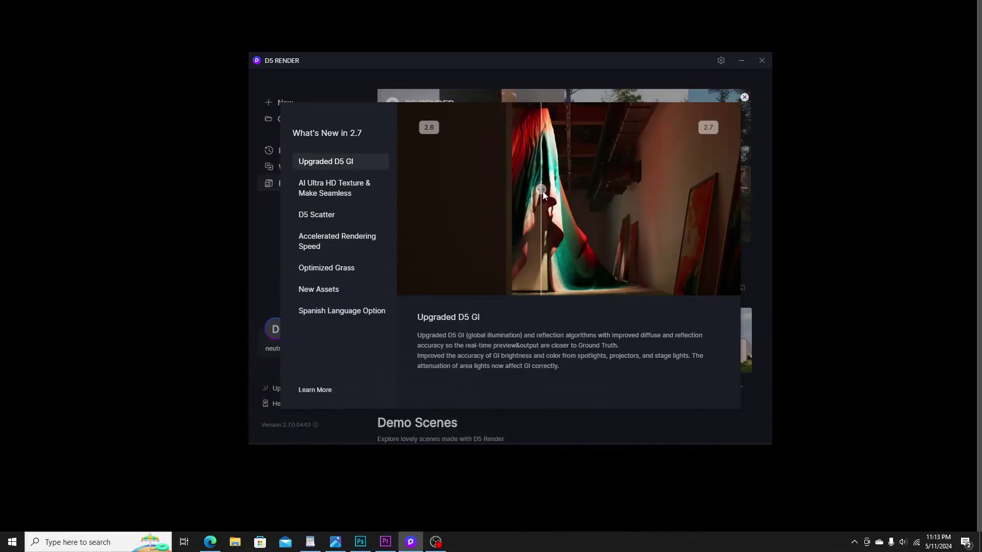
# - Compare 2.6 vs 2.7 lighting, then browse the Ultra HD Texture, Scatter, Speed and Grass highlights
pyautogui.moveTo(541, 190); pyautogui.dragTo(389, 204)
pyautogui.moveTo(508, 196); pyautogui.dragTo(438, 226)
pyautogui.click(334, 187)
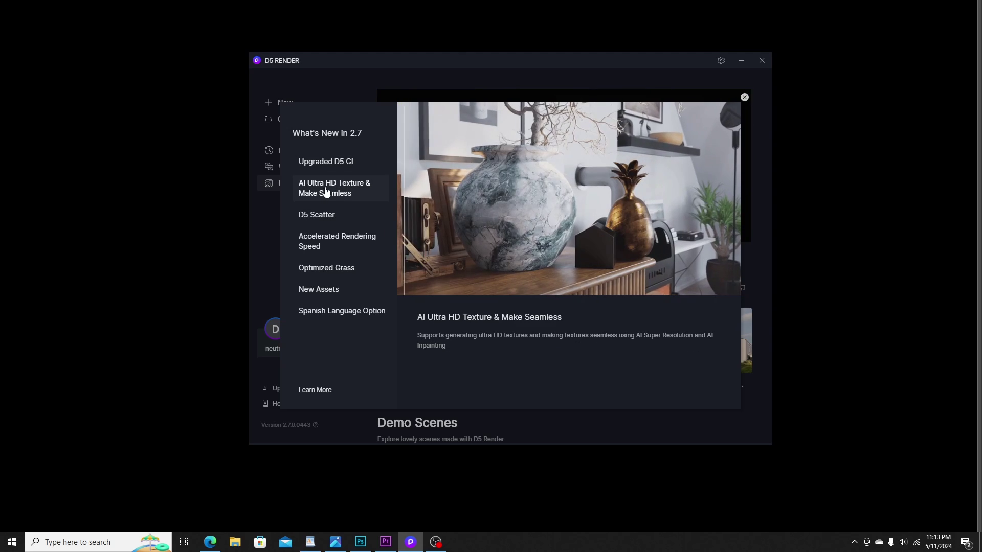
pyautogui.click(338, 224)
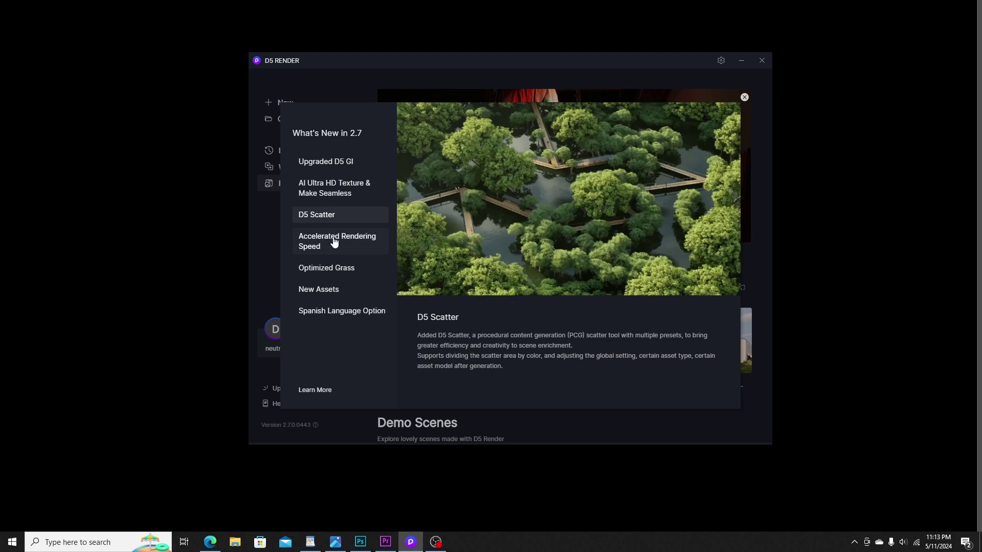
pyautogui.click(332, 250)
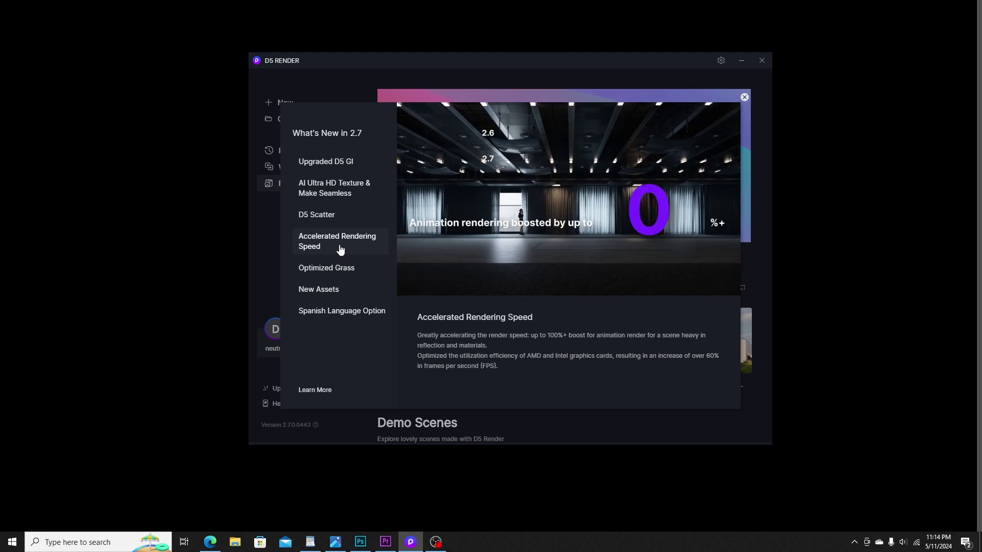
pyautogui.click(351, 275)
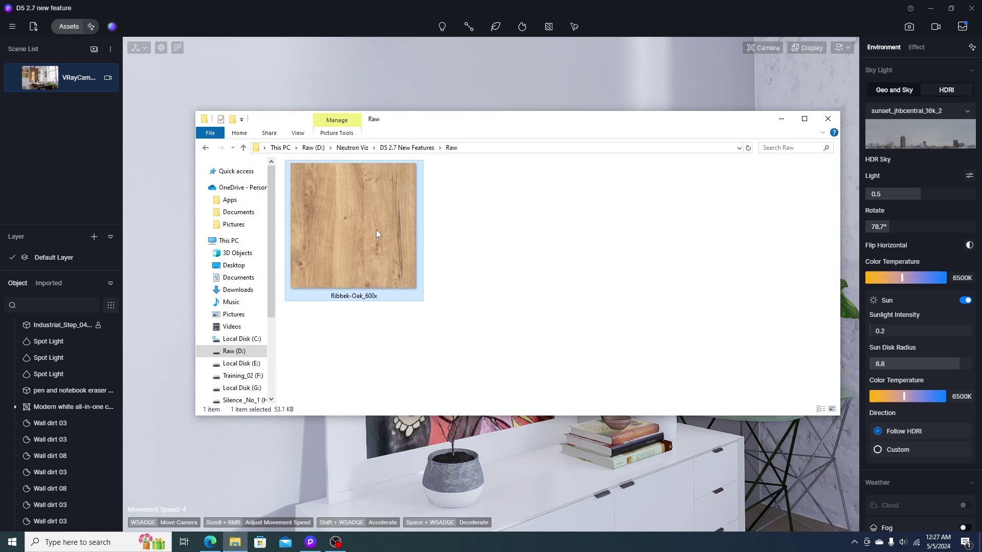
# - View the Details properties of the Ribbek-Oak_600x texture file with Alt+Enter
pyautogui.hotkey('alt', 'Return')
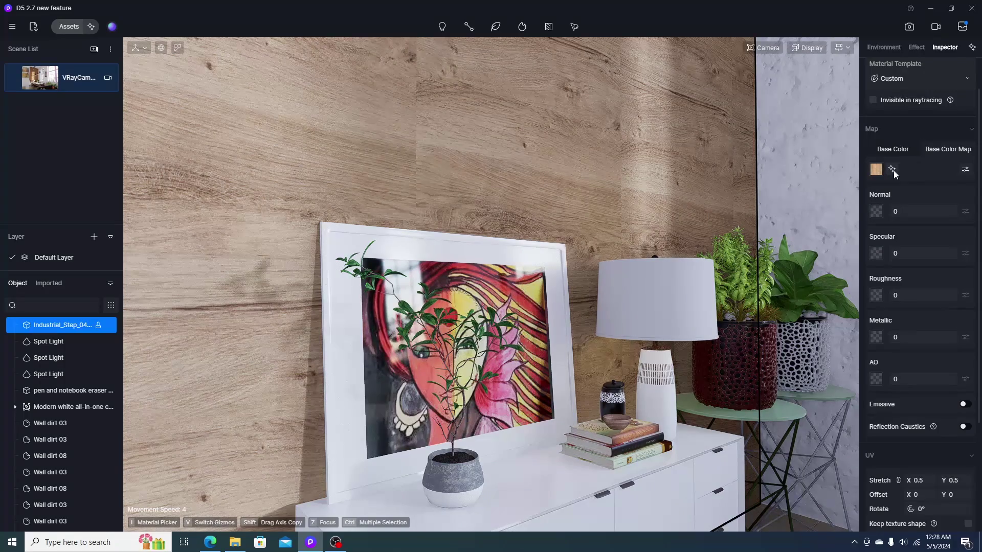
# - Generate a seamless version of the oak Base Color Map and apply it to the wall
pyautogui.click(893, 170)
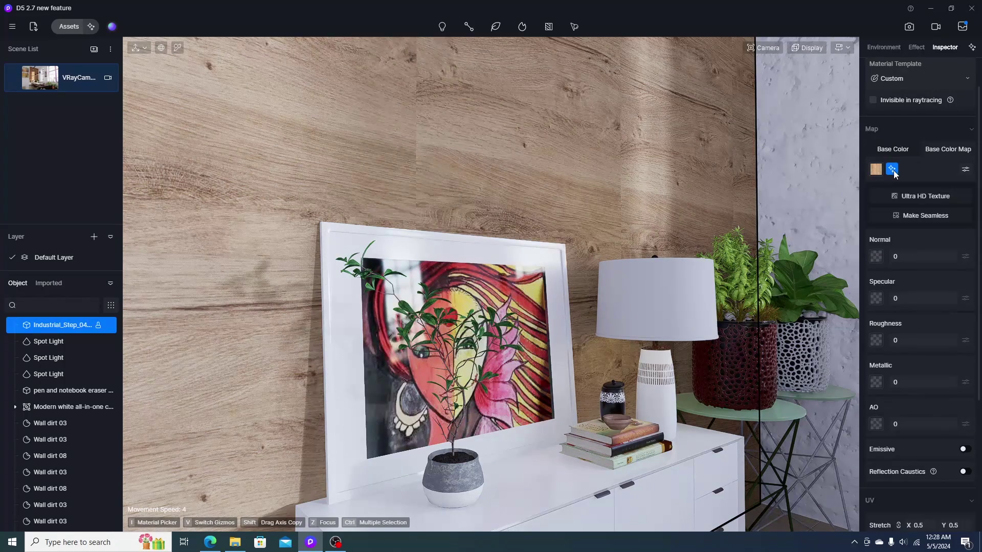
pyautogui.click(935, 216)
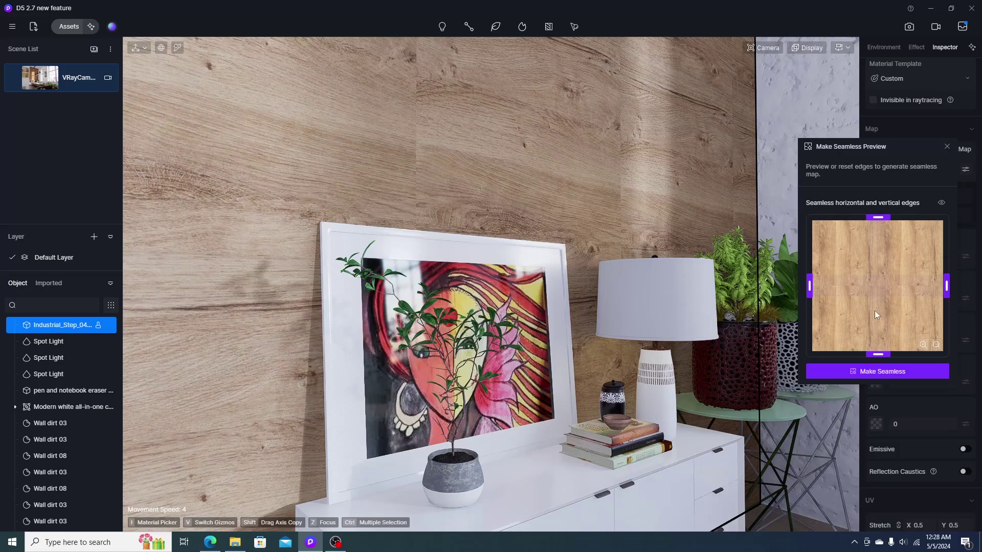
pyautogui.click(892, 373)
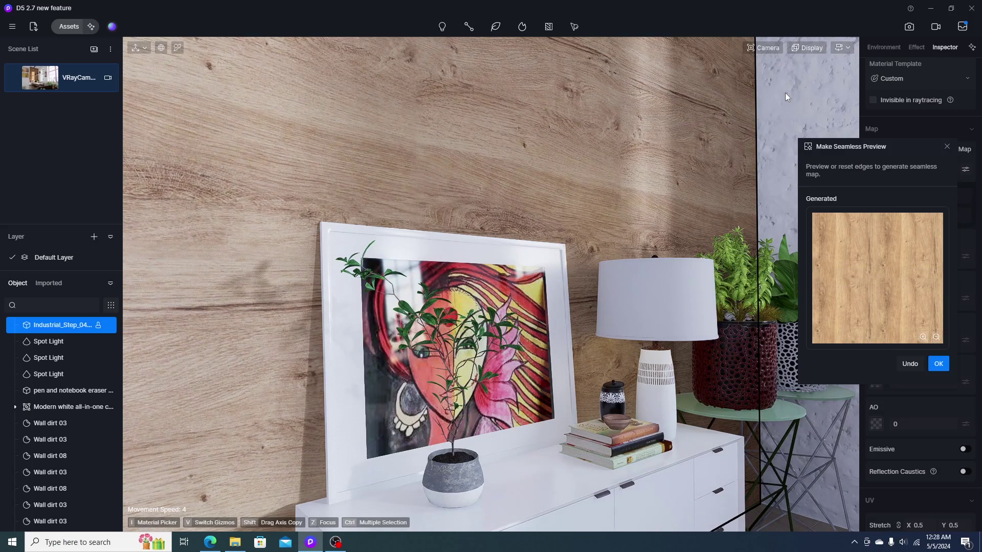
pyautogui.click(938, 364)
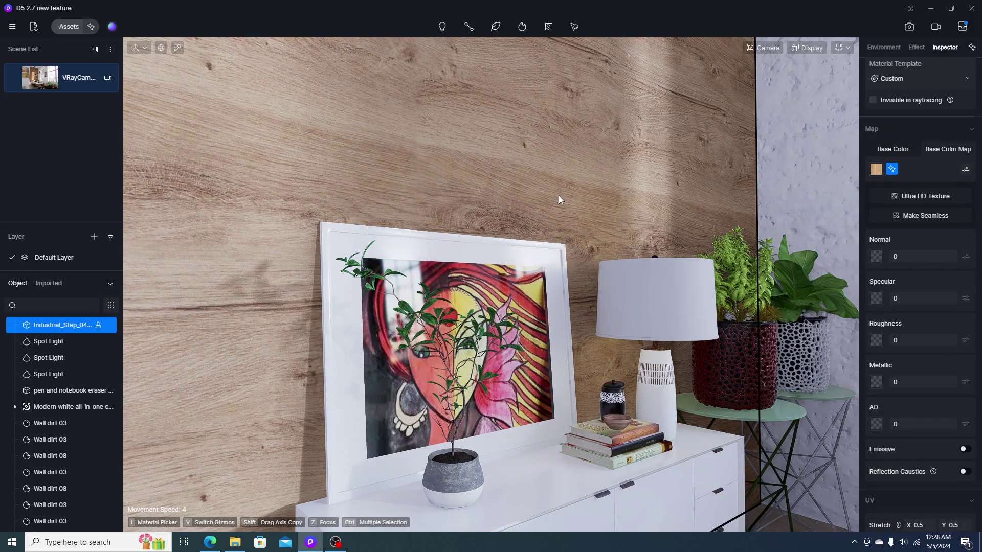
# - Upscale the oak map with Ultra HD Texture and check the generated file's properties
pyautogui.click(934, 197)
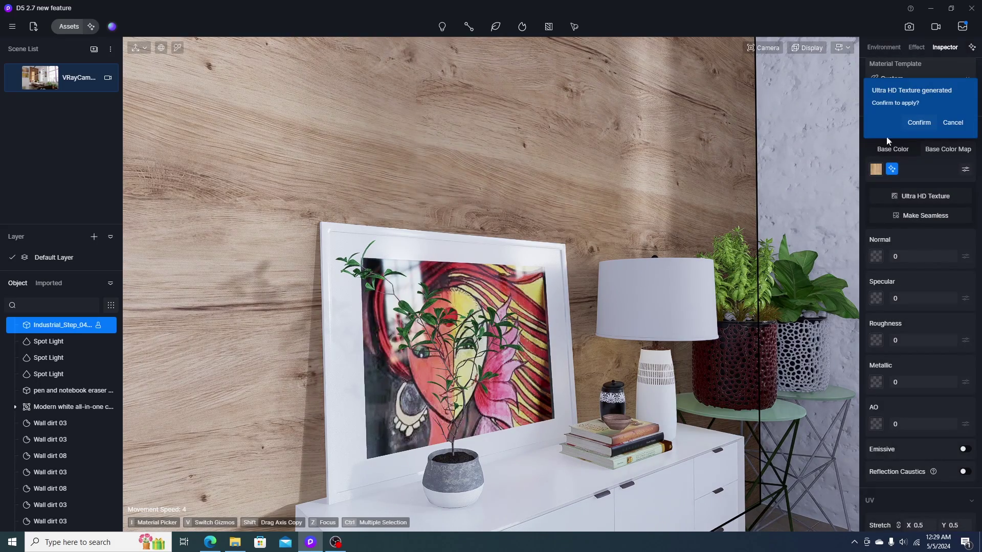
pyautogui.click(919, 123)
pyautogui.click(877, 168)
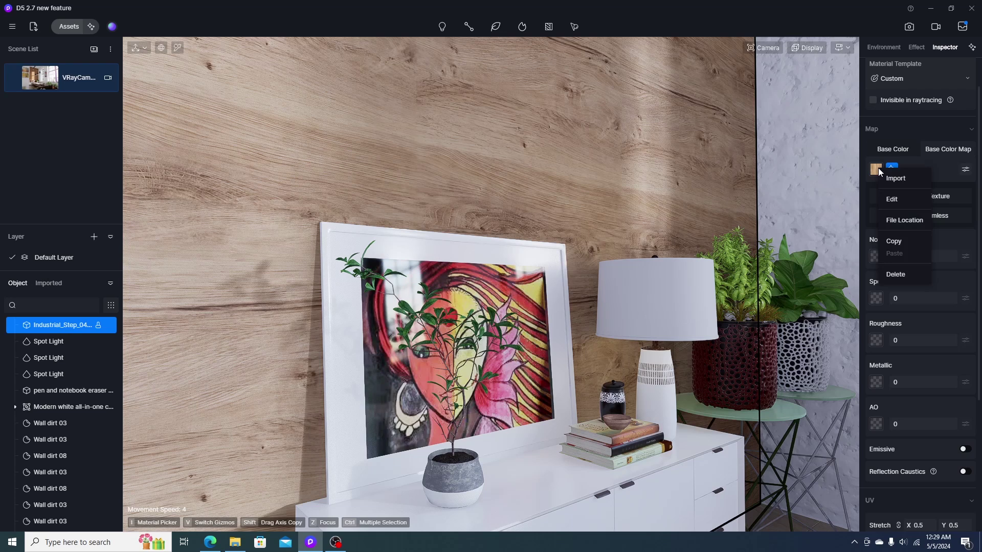
pyautogui.click(903, 221)
pyautogui.rightClick(365, 175)
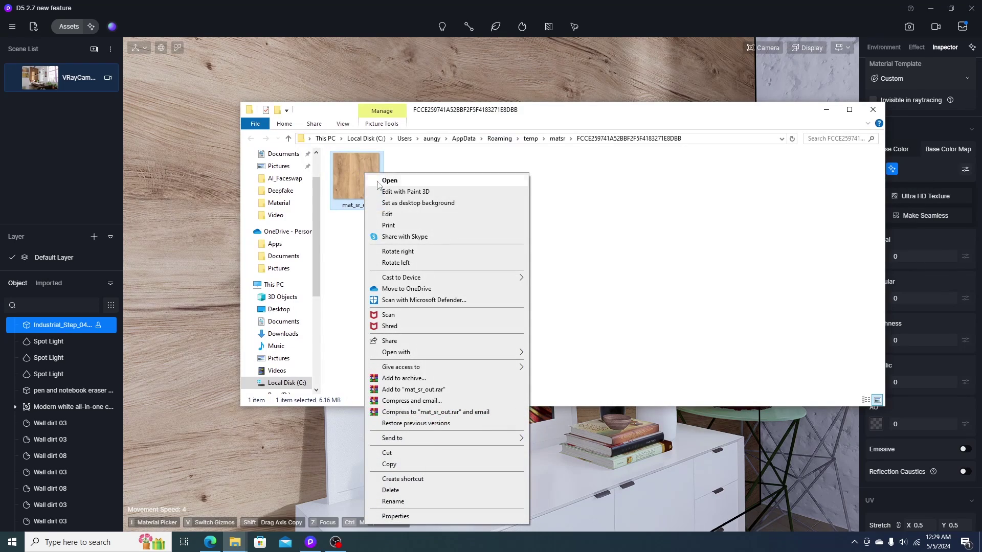
pyautogui.click(395, 516)
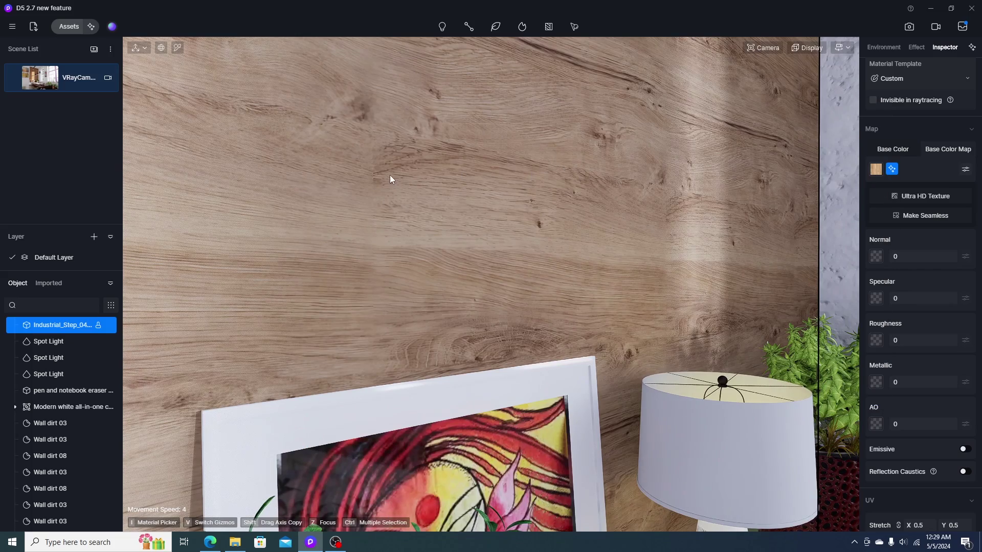
# - Apply Make Seamless to the wall's wood texture again
pyautogui.scroll(2, 377, 192)
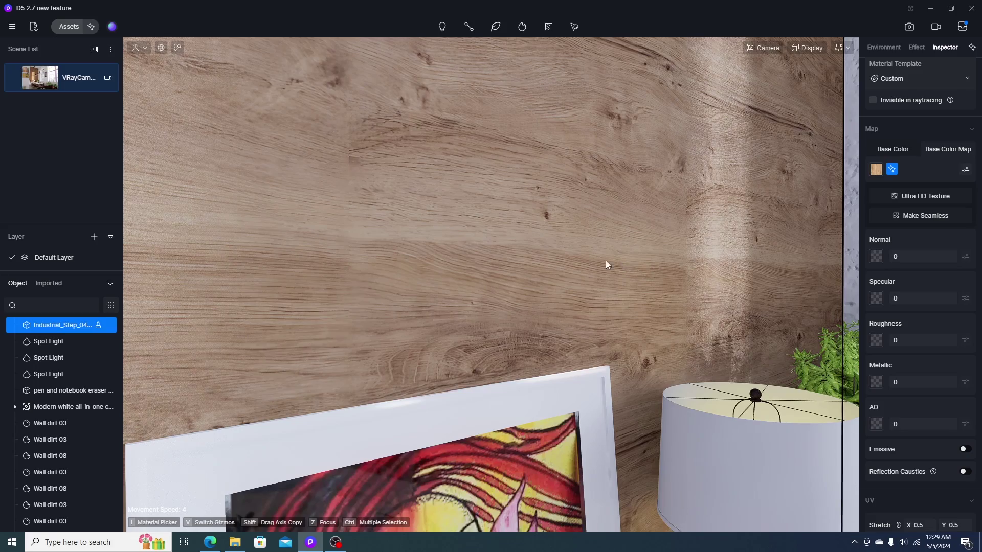
pyautogui.scroll(-3, 597, 264)
pyautogui.click(929, 216)
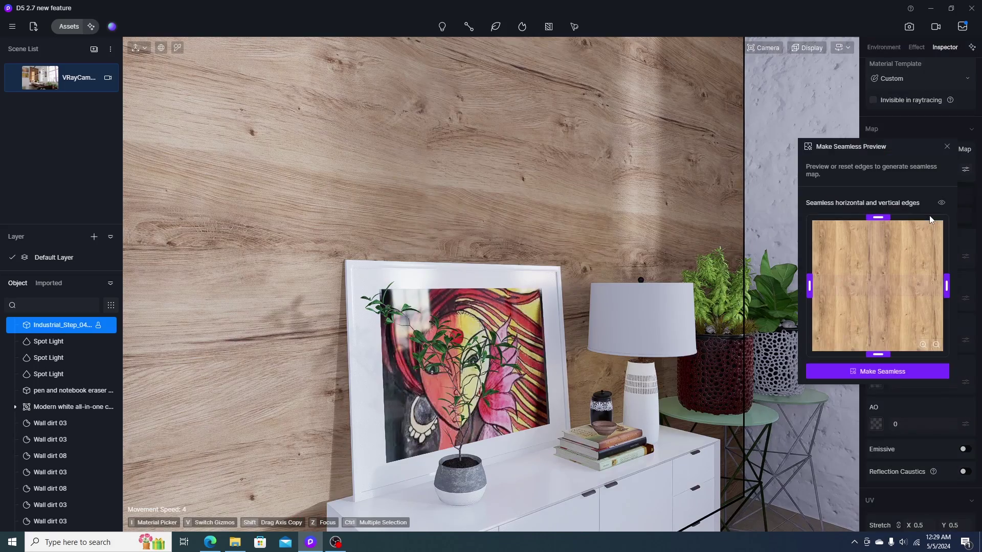
pyautogui.click(892, 379)
# - Upscale the seamless wood texture to a 4096 × 4096 Ultra HD image
pyautogui.scroll(4, 495, 172)
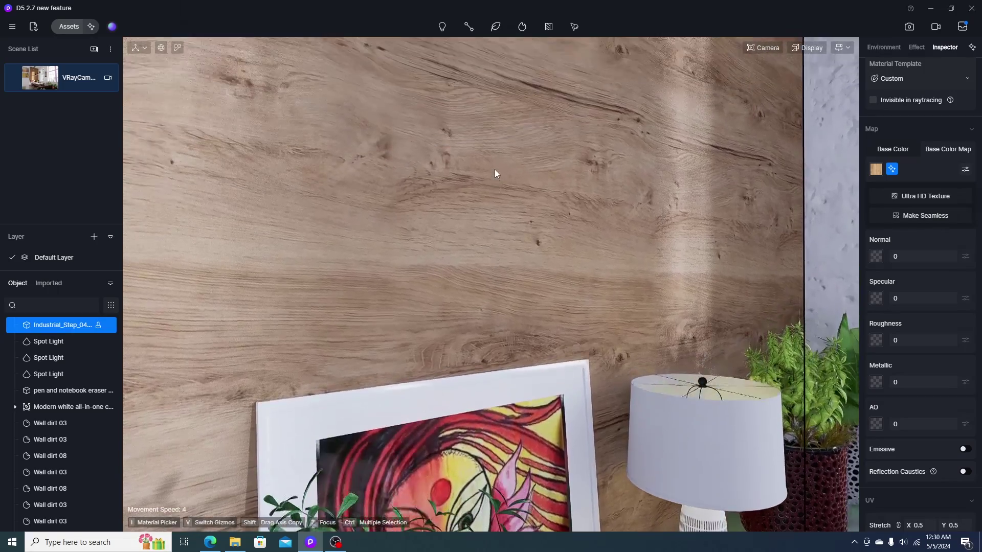
pyautogui.moveTo(495, 174); pyautogui.dragTo(494, 181, button='right')
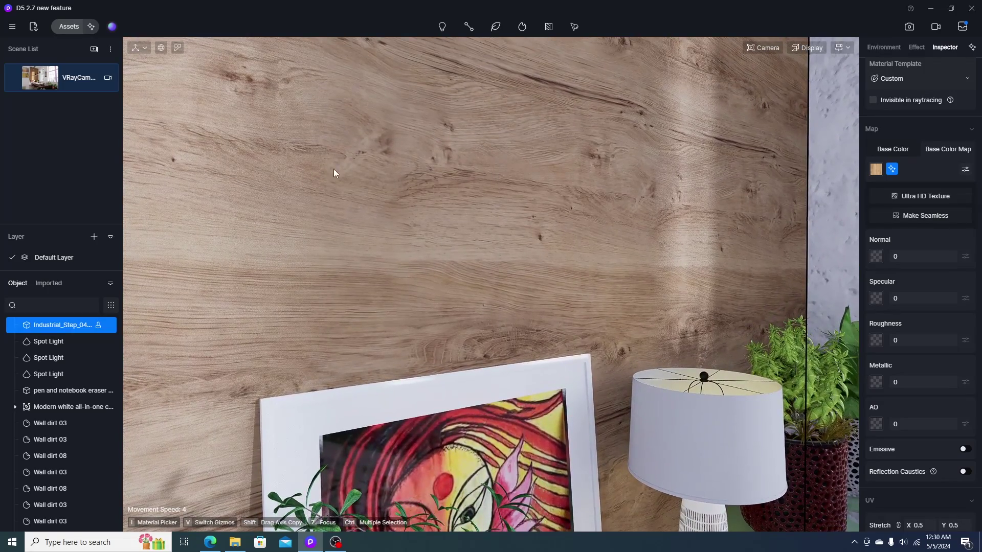
pyautogui.scroll(-4, 622, 277)
pyautogui.click(931, 198)
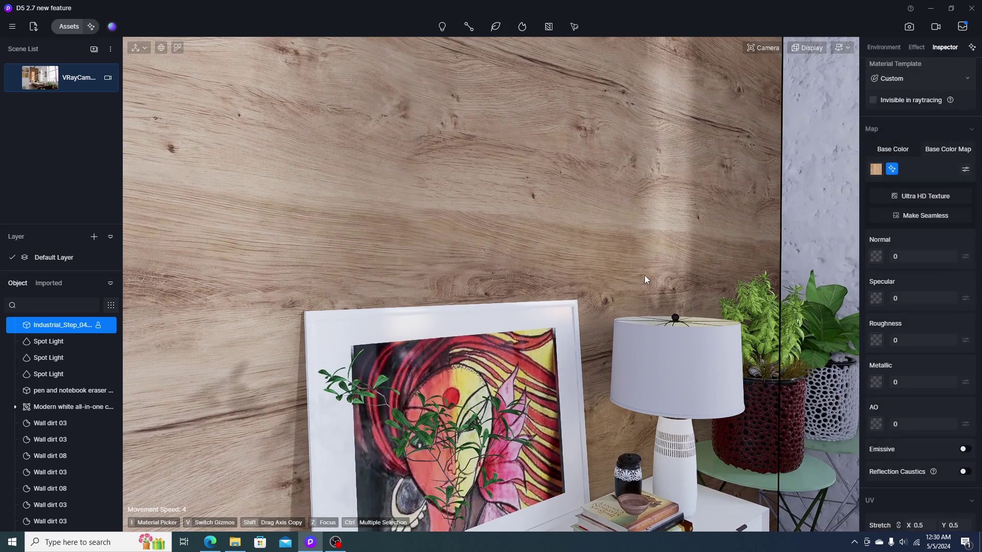
# - Locate the upscaled mat_sr_out texture file in its folder and open its actions
pyautogui.click(876, 169)
pyautogui.click(903, 222)
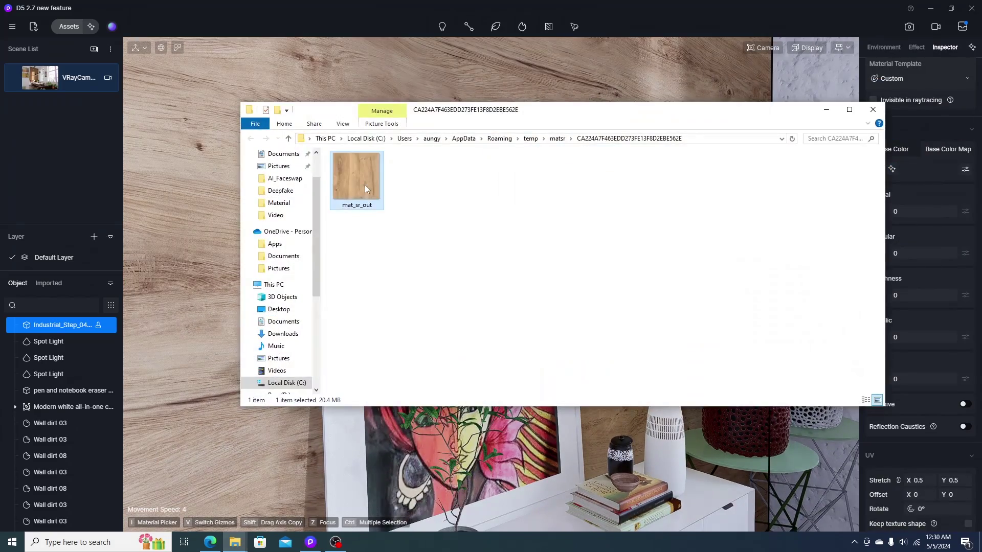
pyautogui.rightClick(356, 179)
pyautogui.click(389, 524)
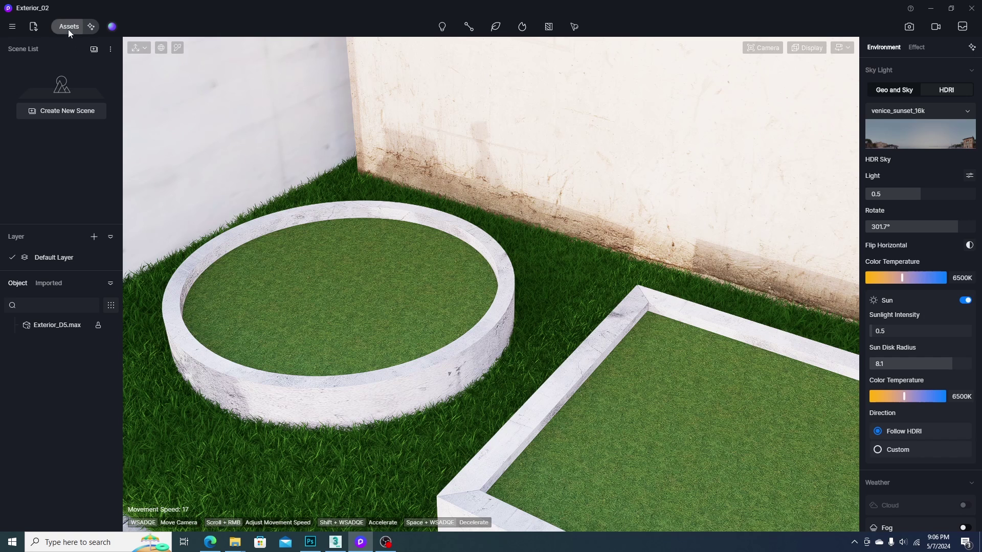
# - Scatter the round Tree box preset onto the grass in the round planter
pyautogui.click(69, 26)
pyautogui.moveTo(771, 73)
pyautogui.mouseDown()
pyautogui.moveTo(759, 79)
pyautogui.moveTo(765, 69)
pyautogui.mouseUp()
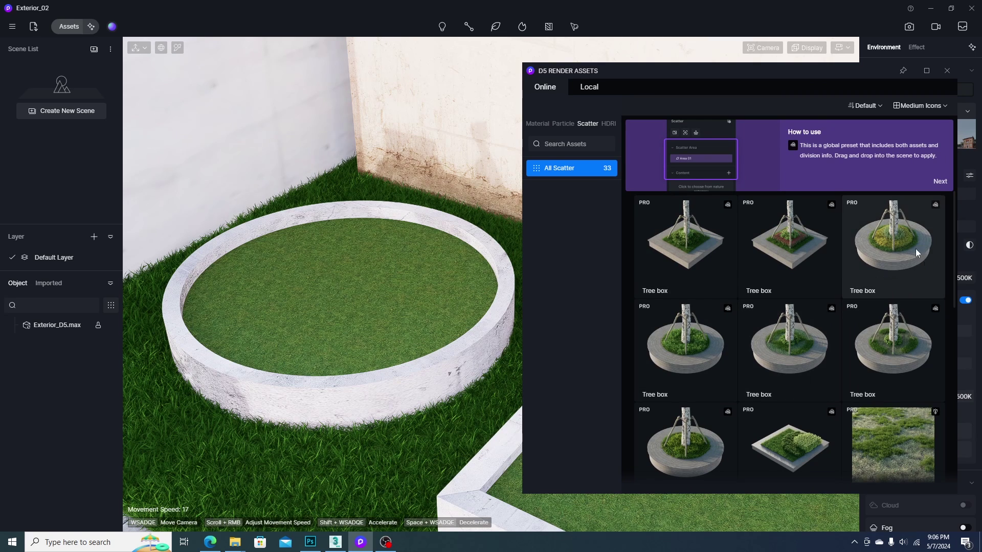
pyautogui.moveTo(795, 72); pyautogui.dragTo(788, 54)
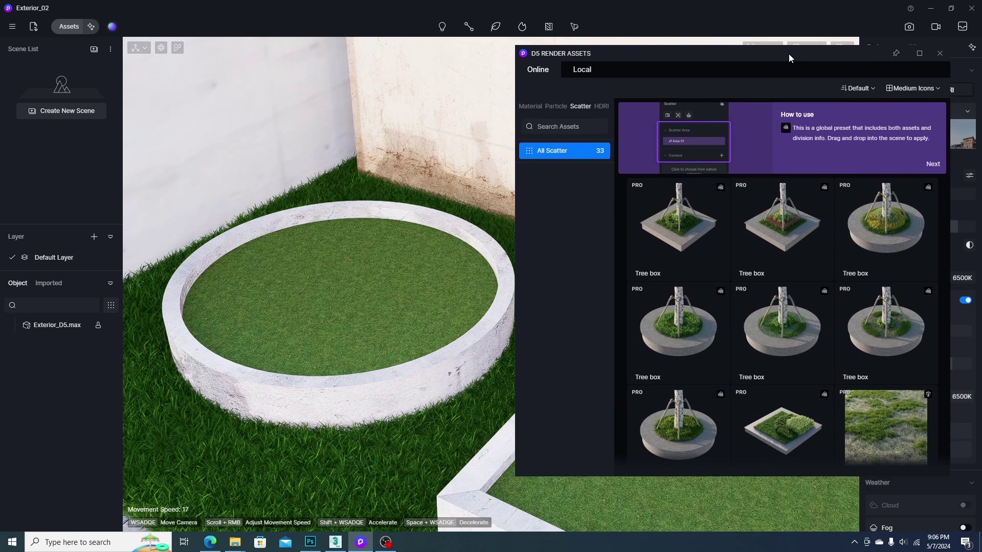
pyautogui.click(870, 222)
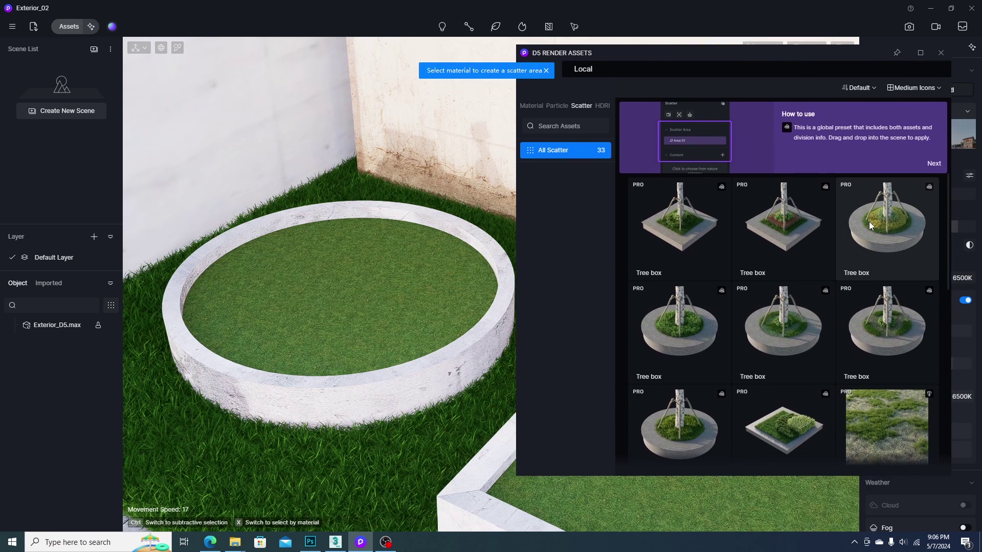
pyautogui.click(376, 292)
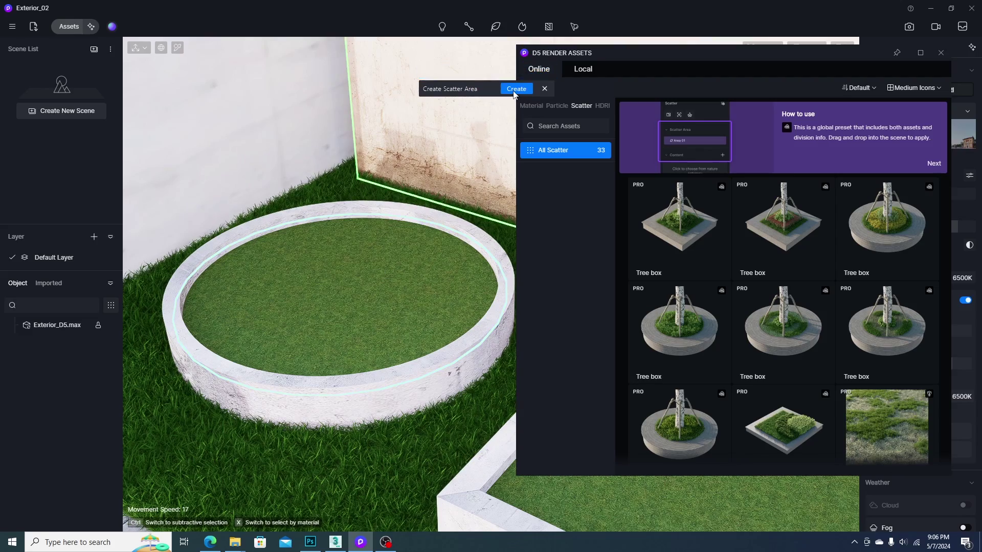
pyautogui.click(516, 89)
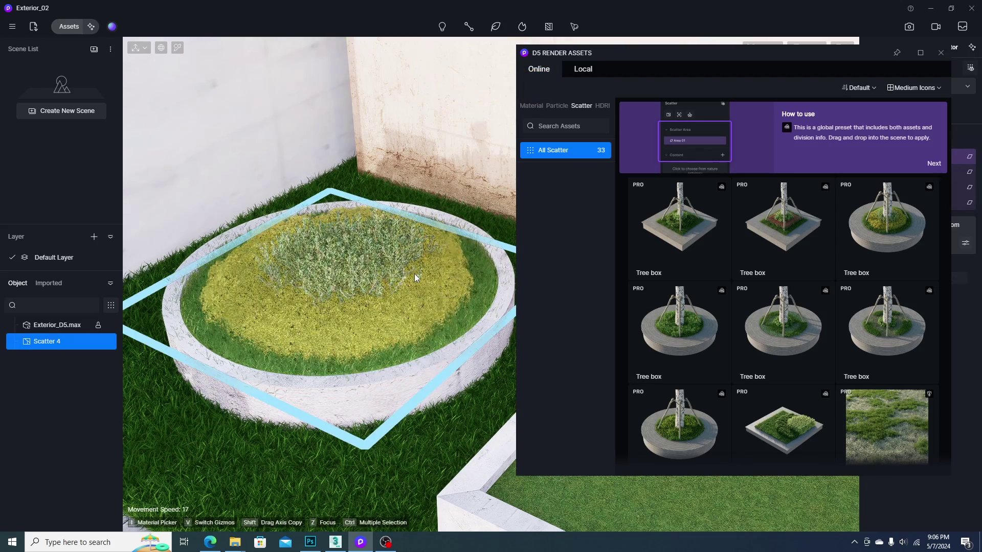
# - Rotate the planter's colour-map area division to 90°, then 180°
pyautogui.click(128, 444)
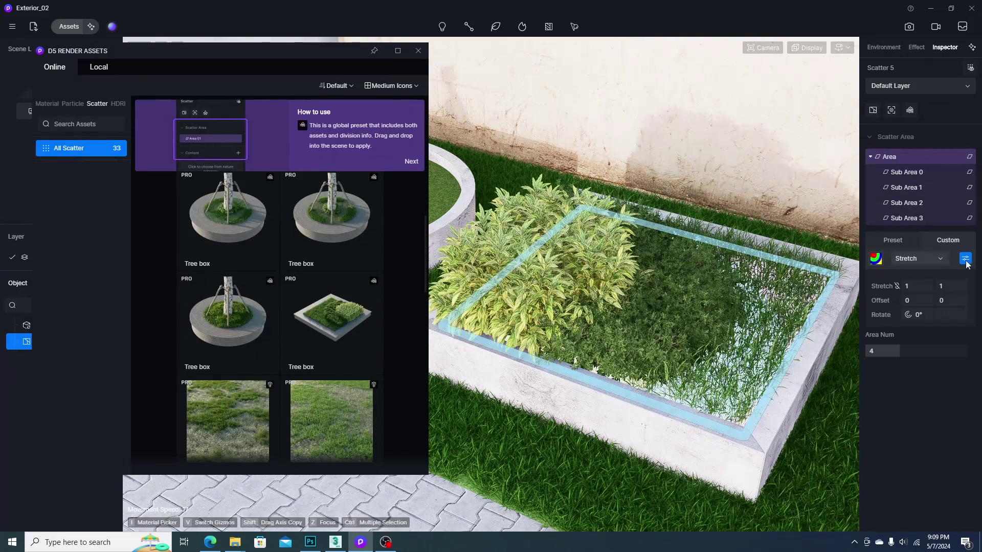
pyautogui.press('Return')
pyautogui.press('Return')
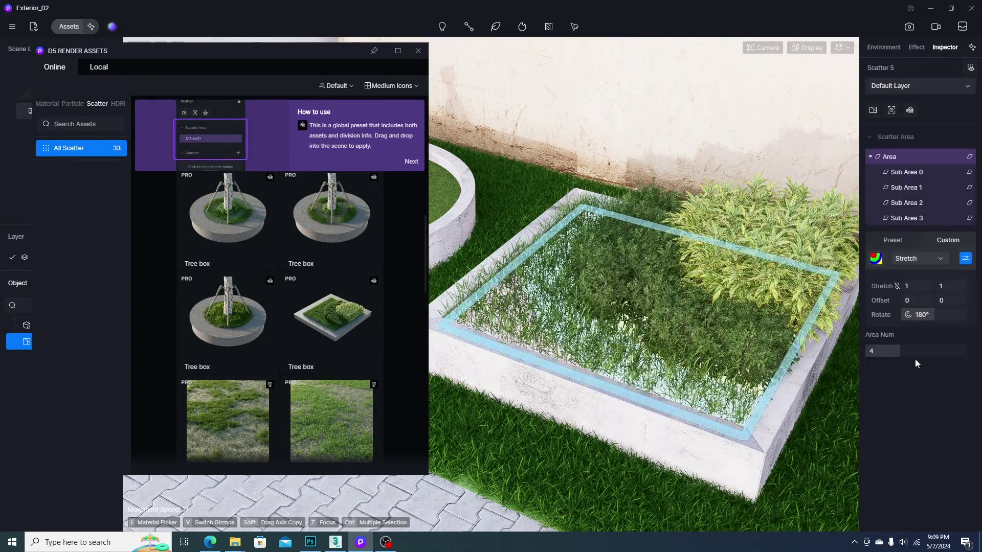
pyautogui.click(788, 395)
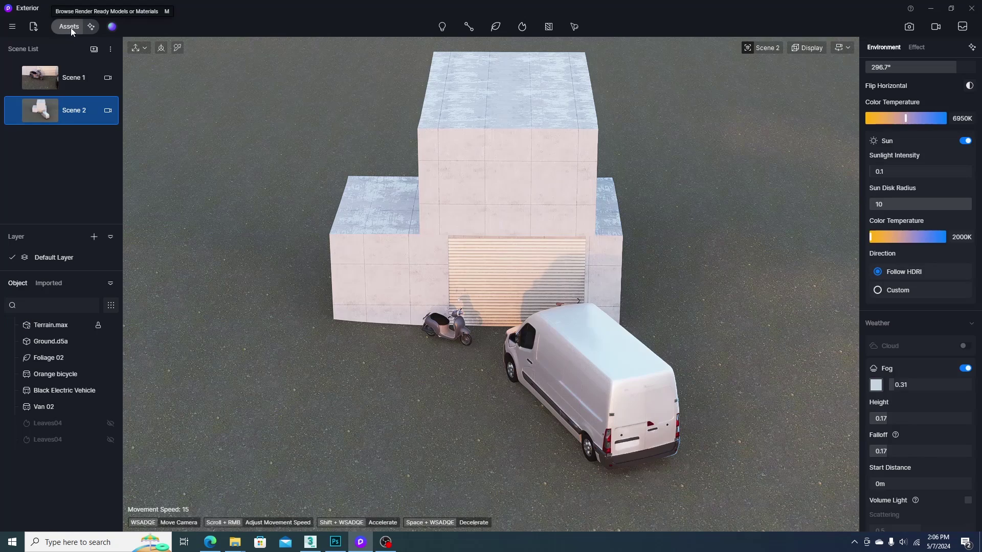
# - Create a Lawn scatter preset area on the ground around the building
pyautogui.click(70, 27)
pyautogui.scroll(-1, 659, 340)
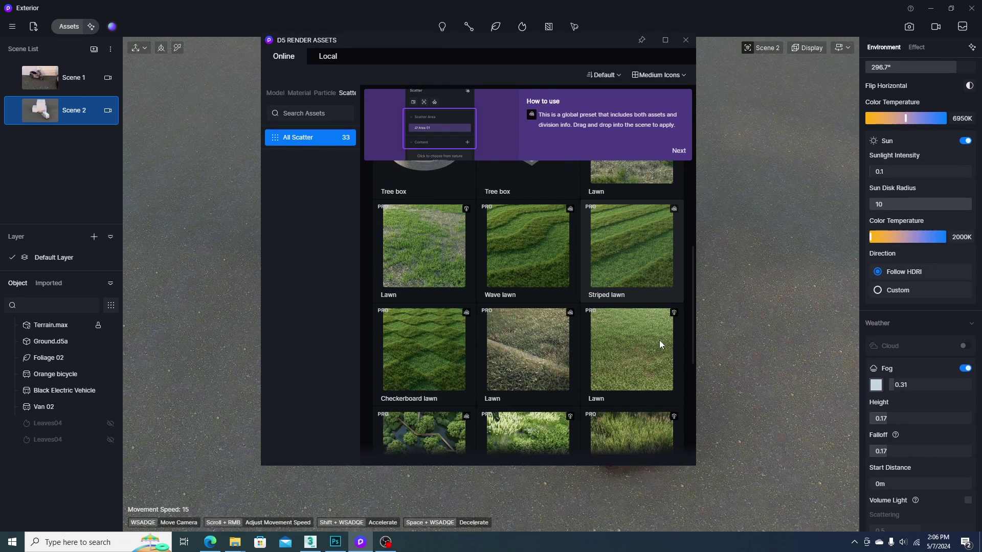
pyautogui.scroll(-1, 665, 364)
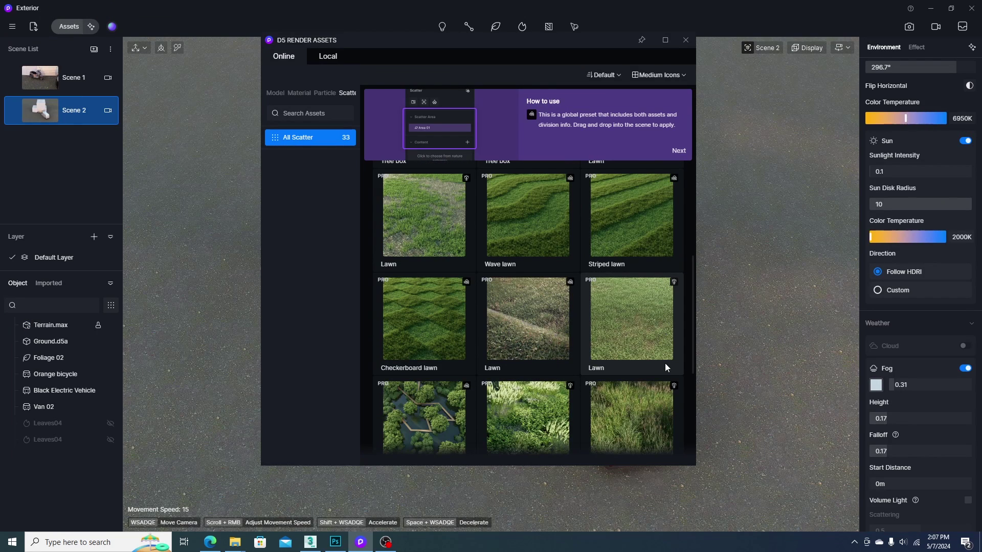
pyautogui.scroll(-1, 664, 363)
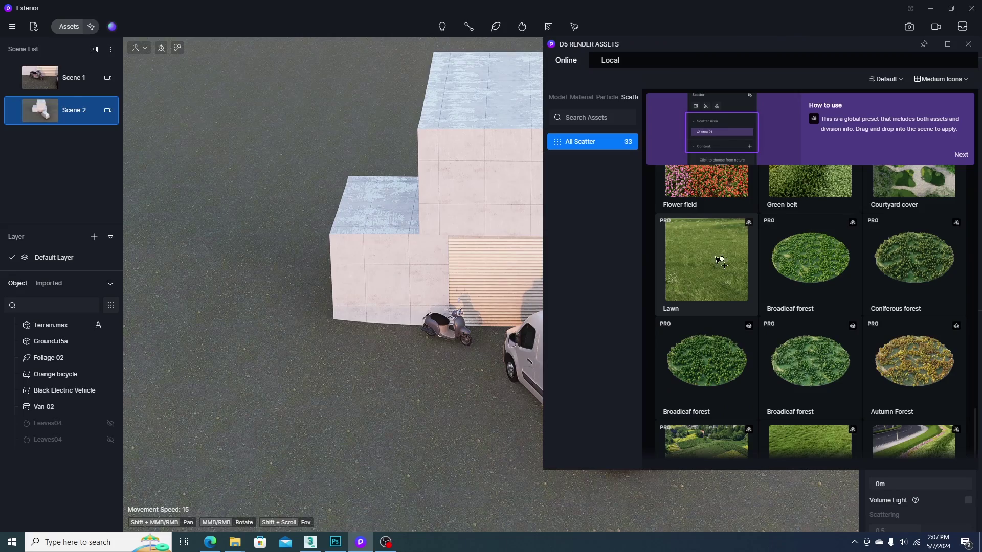
pyautogui.moveTo(714, 261); pyautogui.dragTo(359, 280)
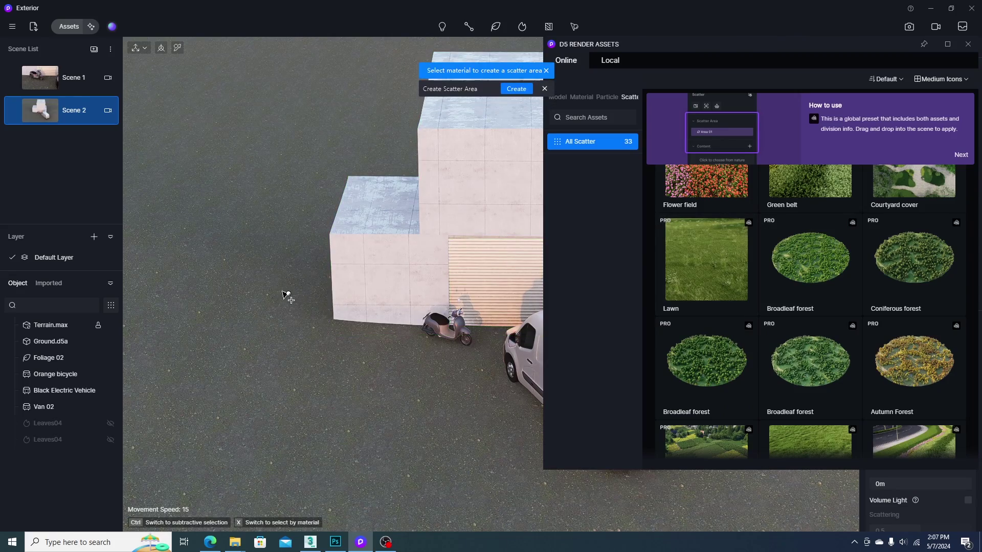
pyautogui.click(516, 89)
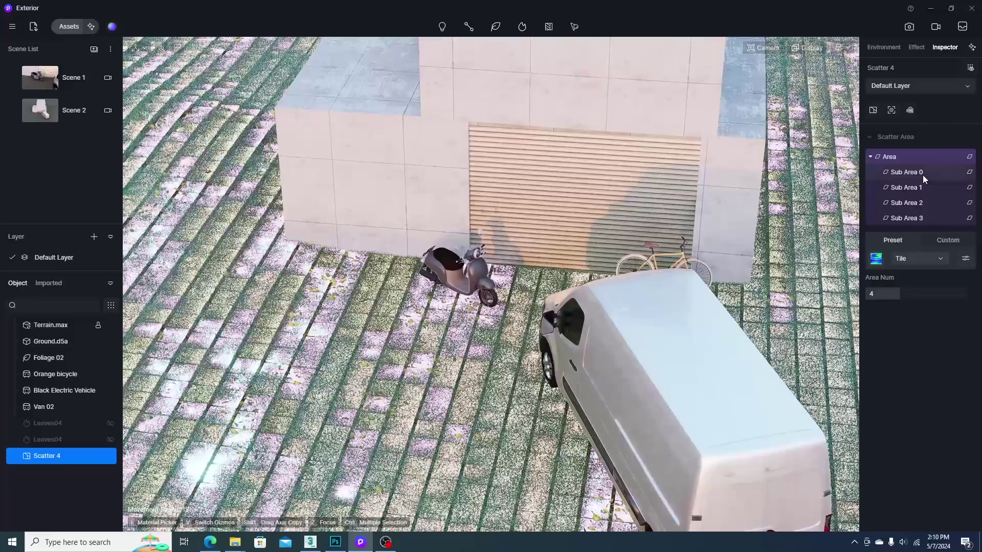
# - Review the plant mix and ground region of Sub Area 0 through 3
pyautogui.click(923, 175)
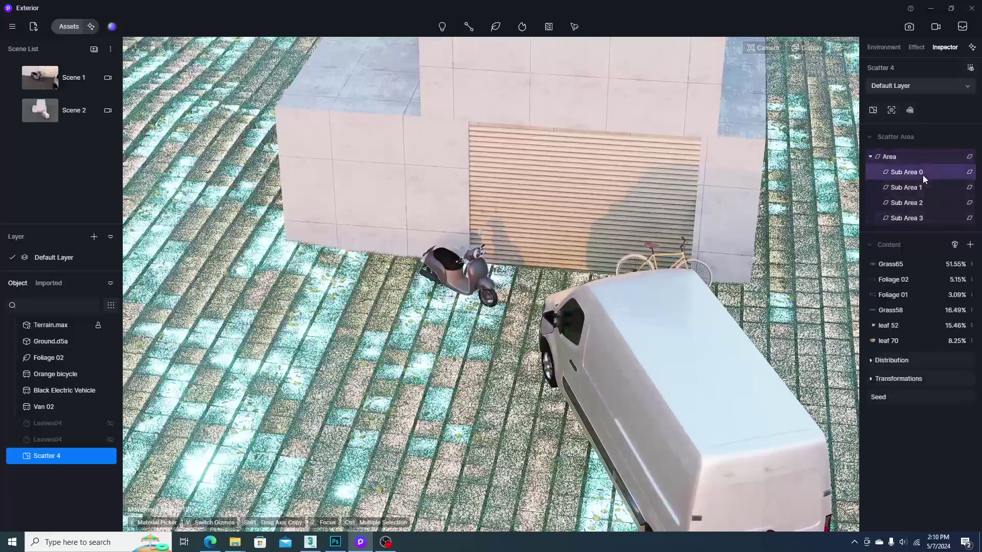
pyautogui.click(920, 188)
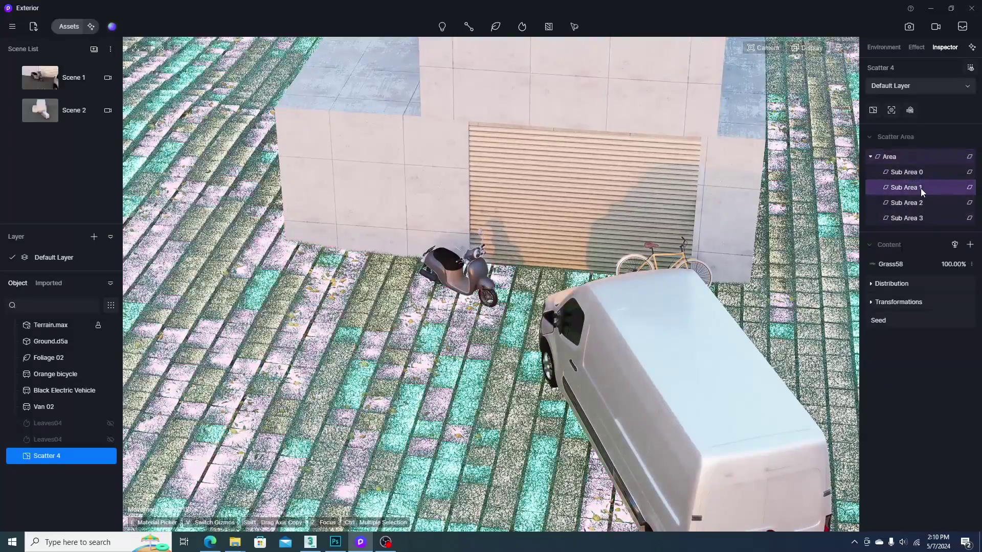
pyautogui.click(921, 202)
pyautogui.click(921, 219)
pyautogui.click(916, 185)
pyautogui.click(907, 172)
pyautogui.click(72, 77)
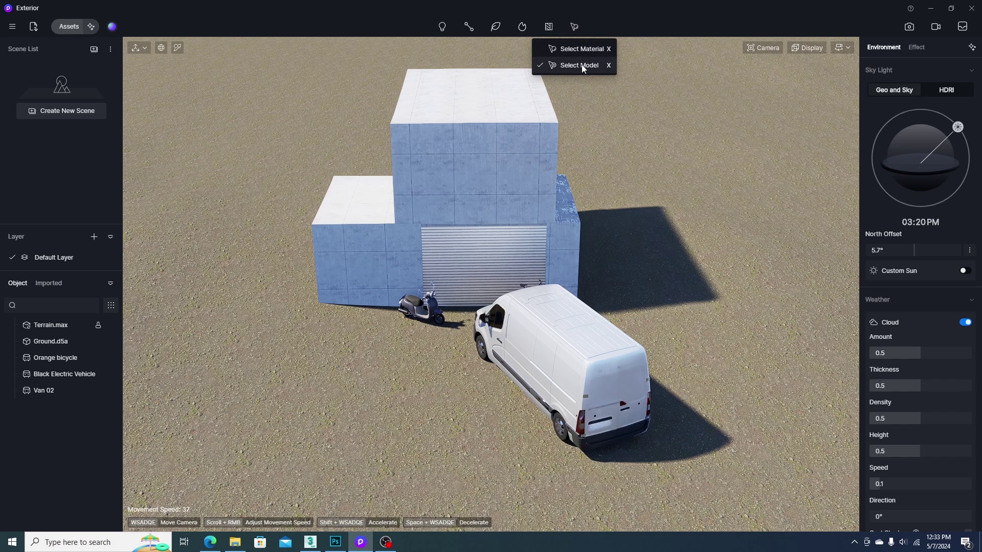
# - Build a scatter area from the building model and fill it with the Lawn content preset
pyautogui.click(404, 256)
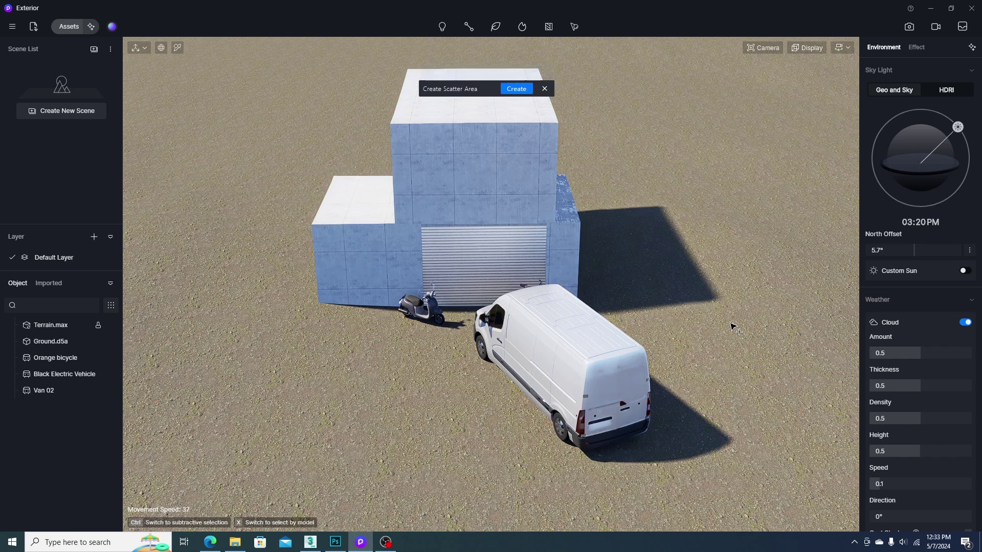
pyautogui.click(516, 90)
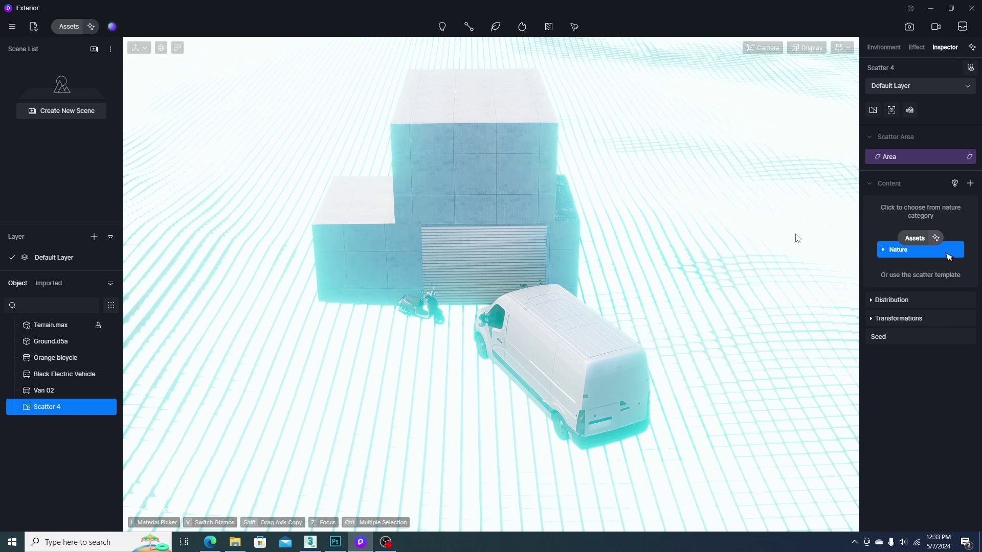
pyautogui.click(955, 185)
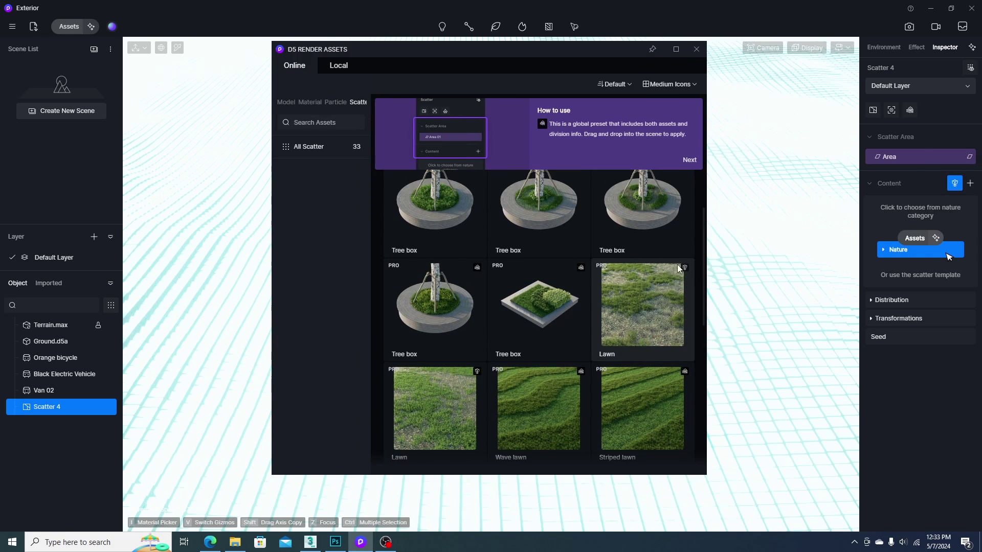
pyautogui.scroll(-1, 660, 315)
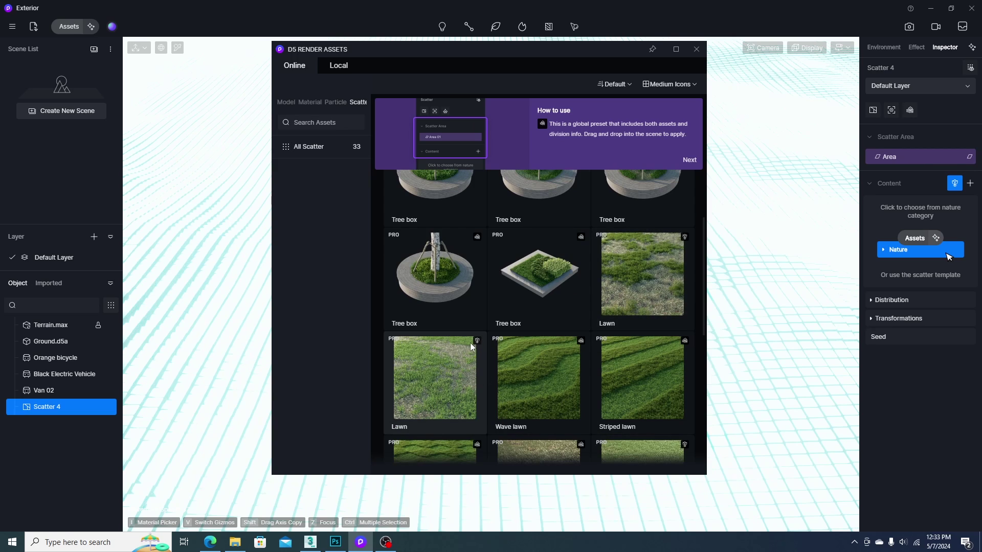
pyautogui.scroll(-4, 603, 365)
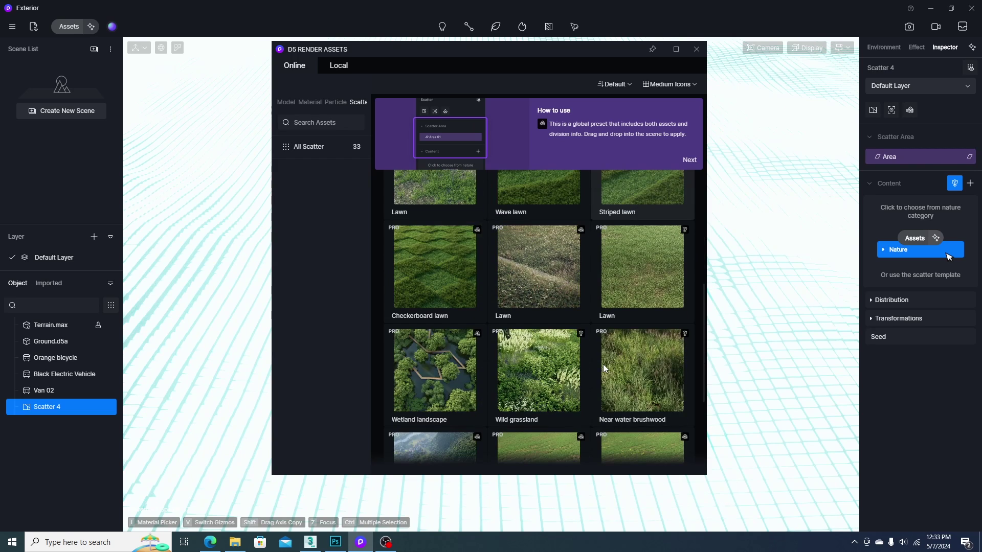
pyautogui.click(679, 242)
pyautogui.scroll(4, 650, 248)
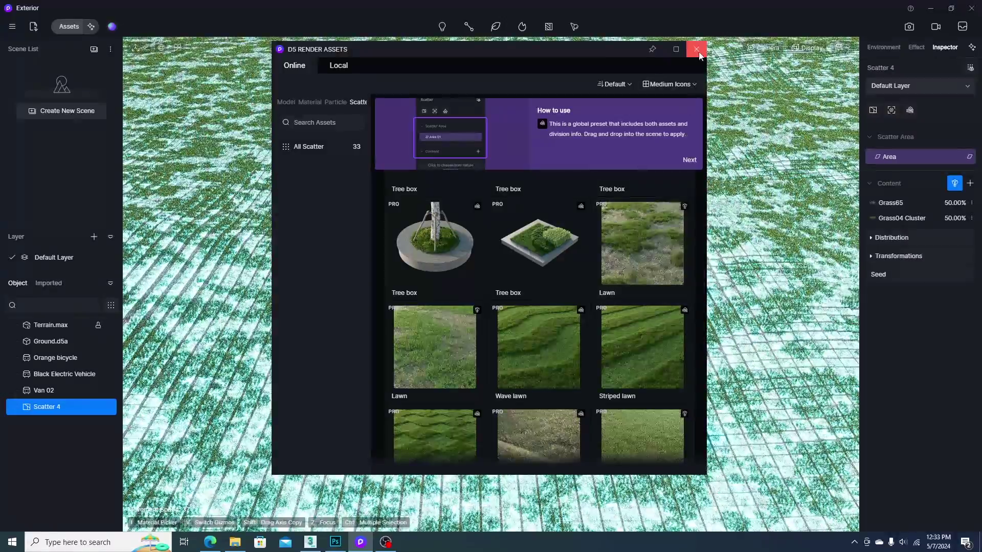
pyautogui.click(697, 50)
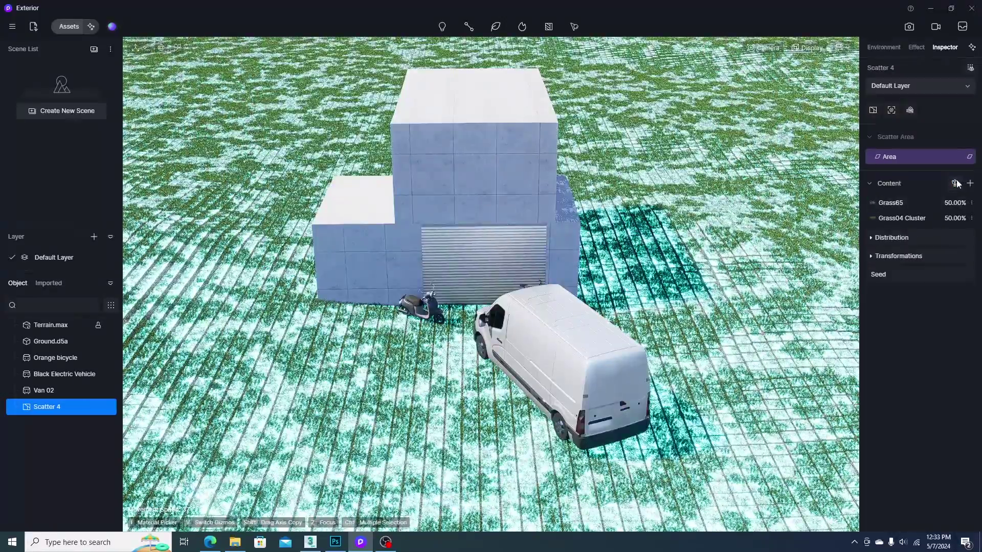
pyautogui.scroll(5, 489, 360)
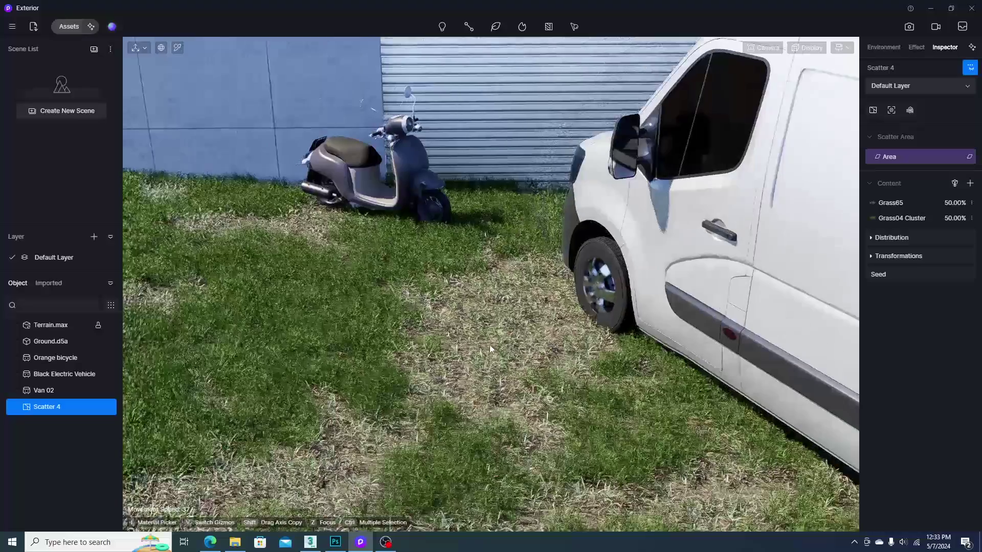
# - Add Broadleaf trees Ilex vomitoria 03 and Fagus grandifolia 03 as the scatter content
pyautogui.scroll(-4, 489, 348)
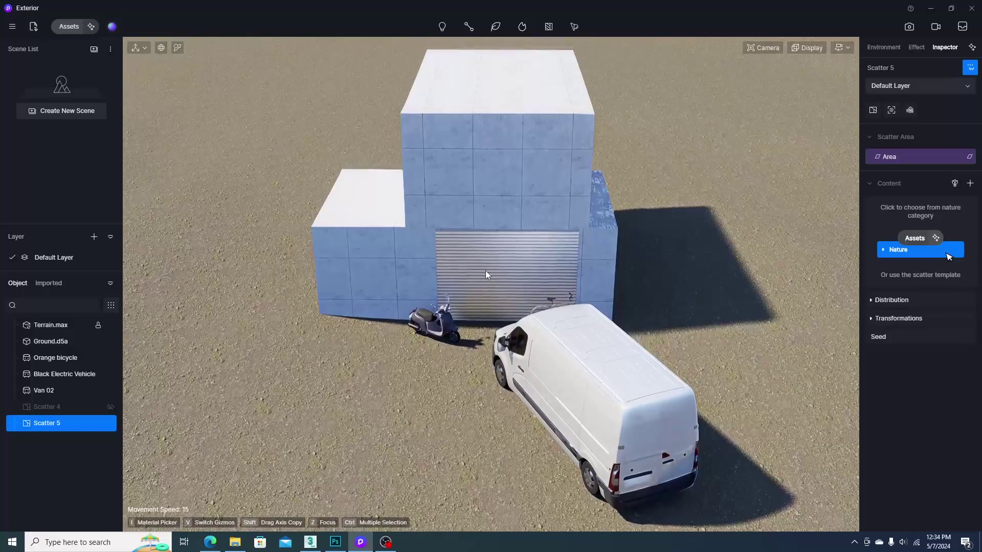
pyautogui.scroll(-3, 486, 274)
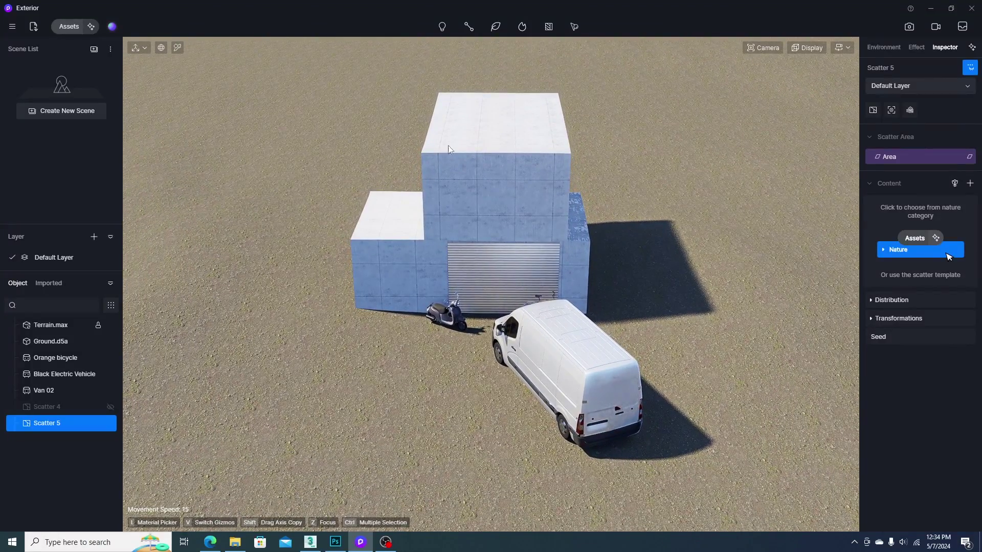
pyautogui.click(907, 258)
pyautogui.click(322, 237)
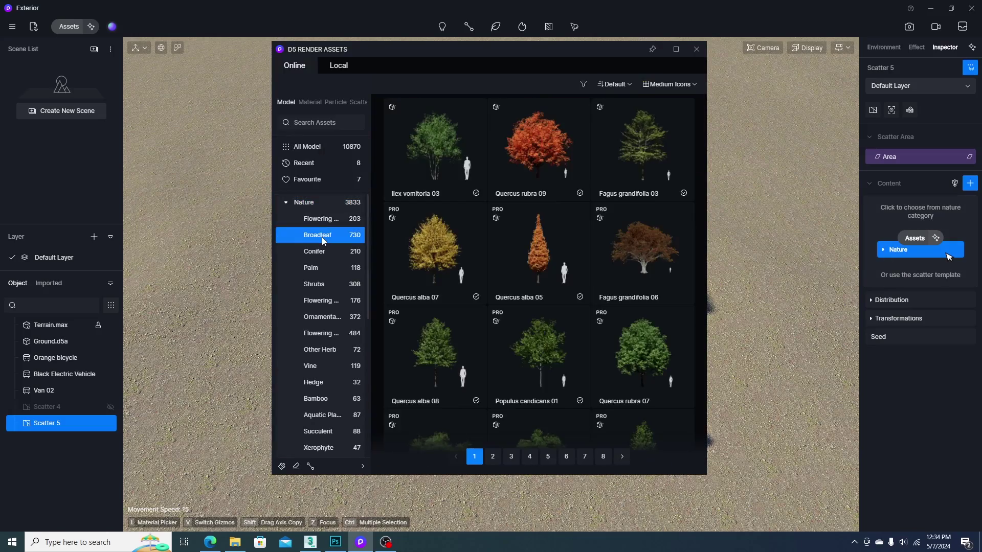
pyautogui.click(447, 145)
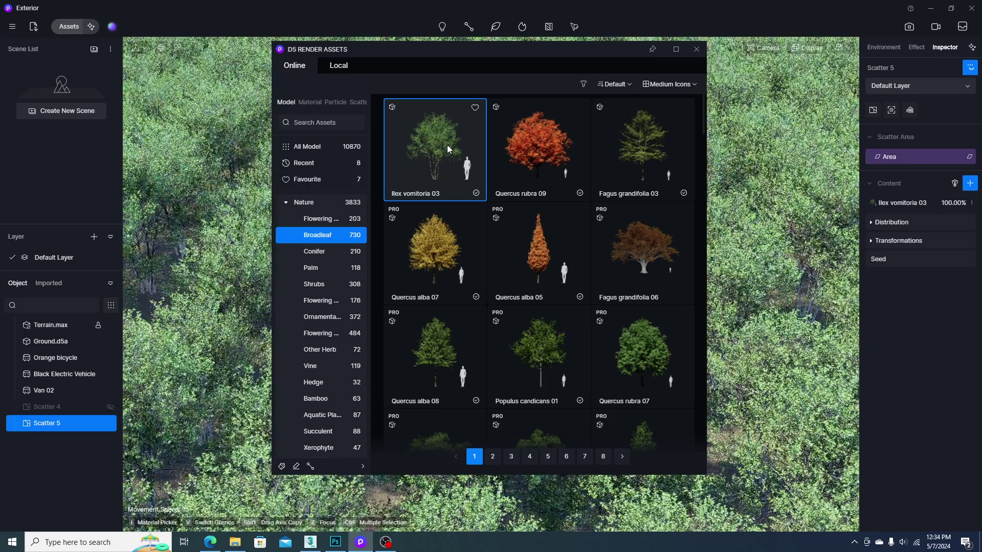
pyautogui.click(629, 136)
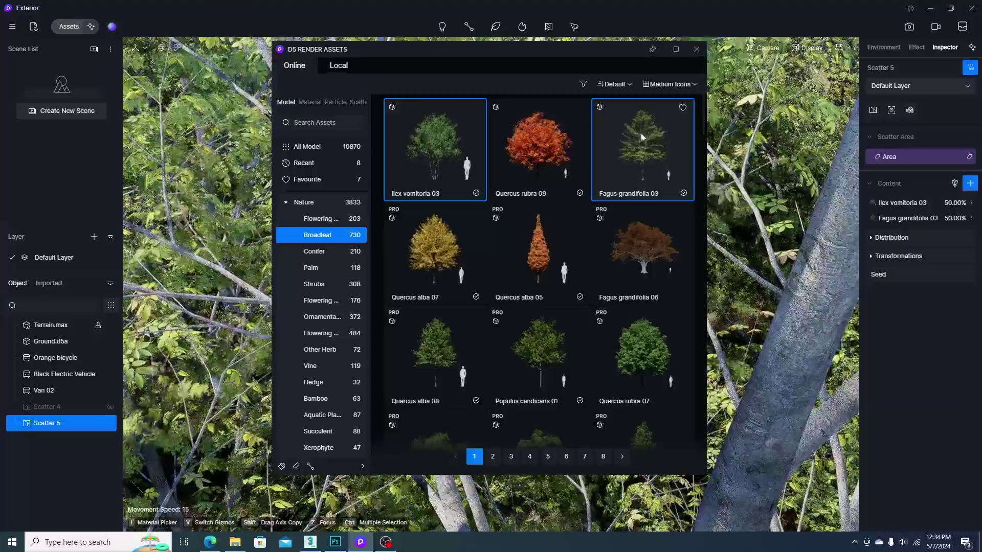
pyautogui.click(696, 49)
pyautogui.scroll(-5, 569, 391)
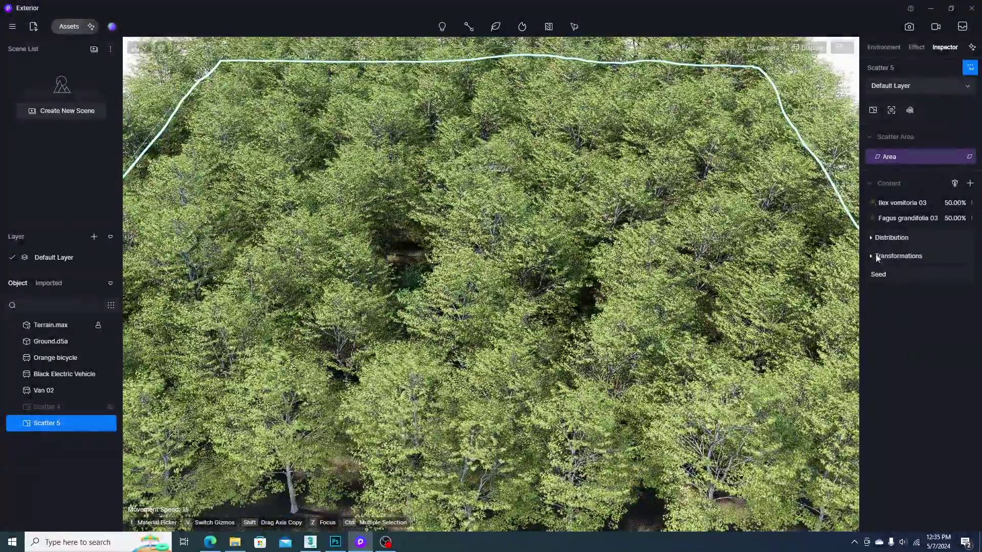
# - Apply a clumped noise pattern from the Distribution Preset Library to Scatter 5
pyautogui.click(873, 238)
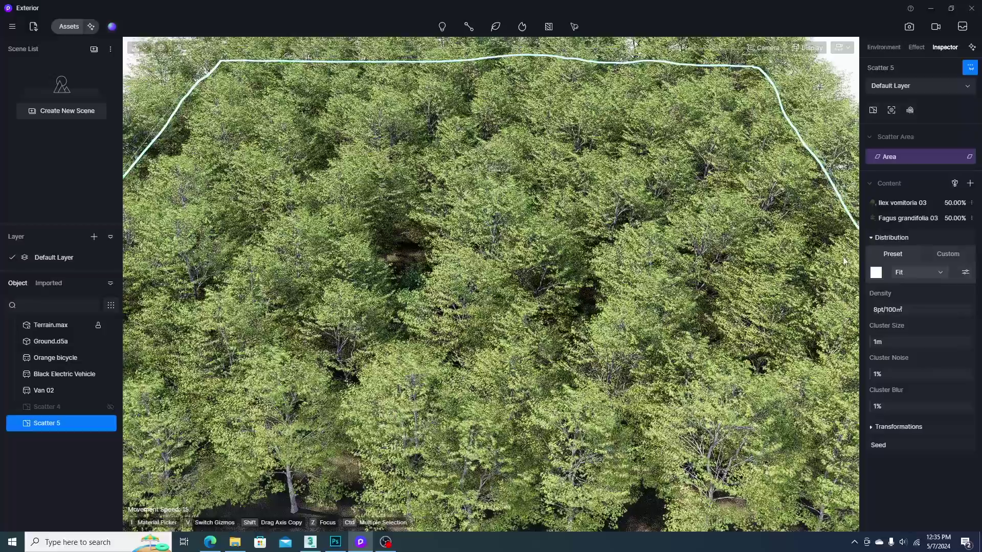
pyautogui.click(875, 273)
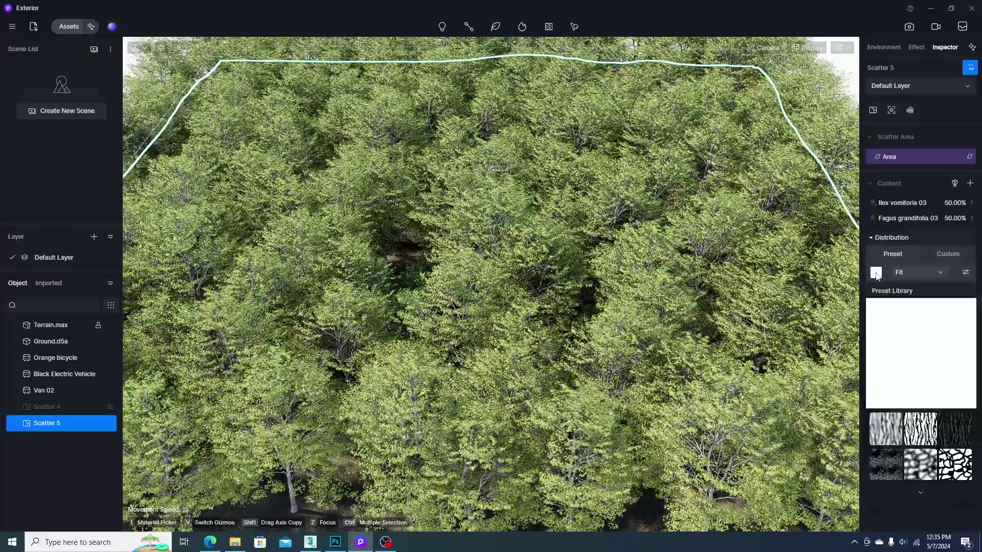
pyautogui.scroll(-3, 932, 436)
pyautogui.scroll(1, 930, 438)
pyautogui.scroll(-4, 930, 437)
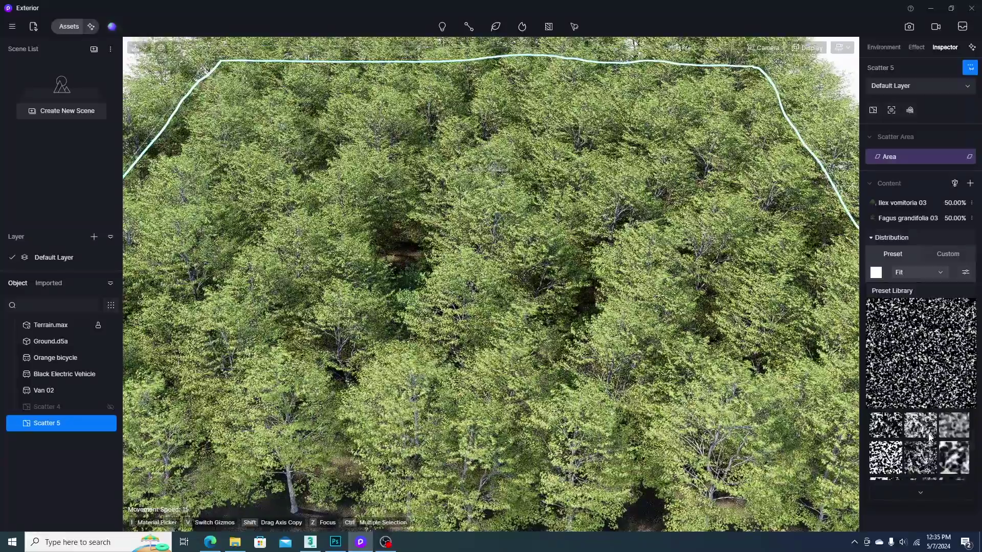
pyautogui.scroll(-2, 929, 453)
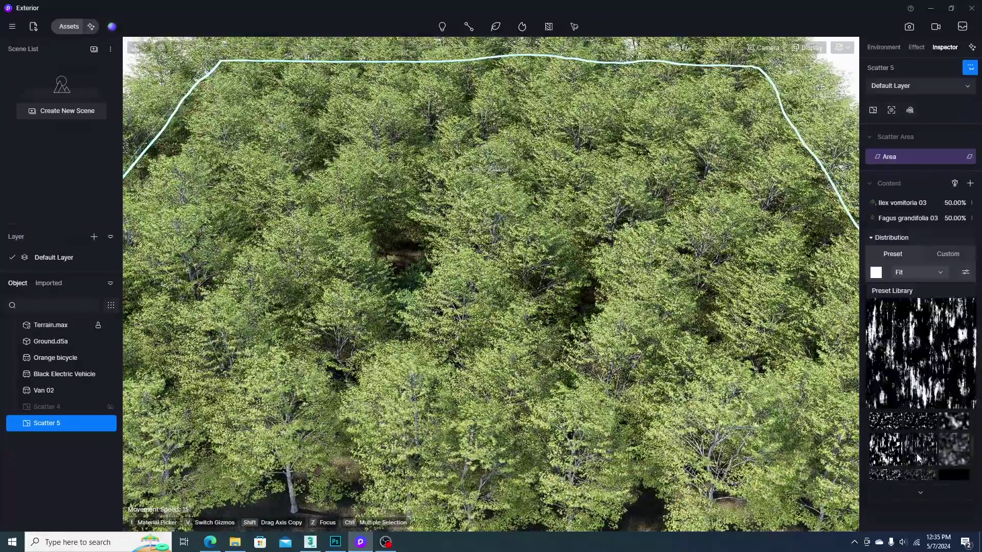
pyautogui.click(959, 447)
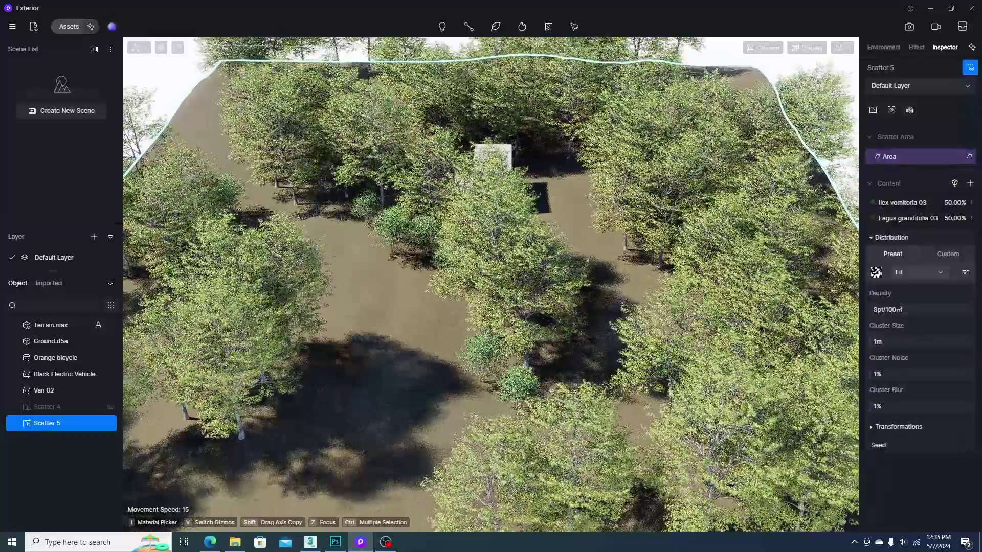
pyautogui.scroll(3, 557, 286)
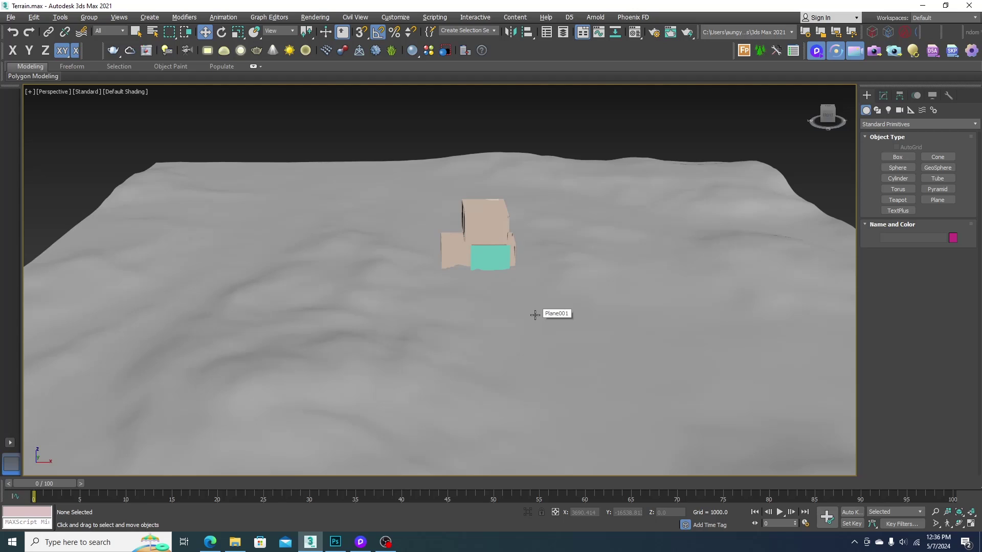
# - Frame the terrain top-down, then paste its screenshot into a new Photoshop document and crop it
pyautogui.press('t')
pyautogui.moveTo(464, 305); pyautogui.dragTo(481, 304, button='middle')
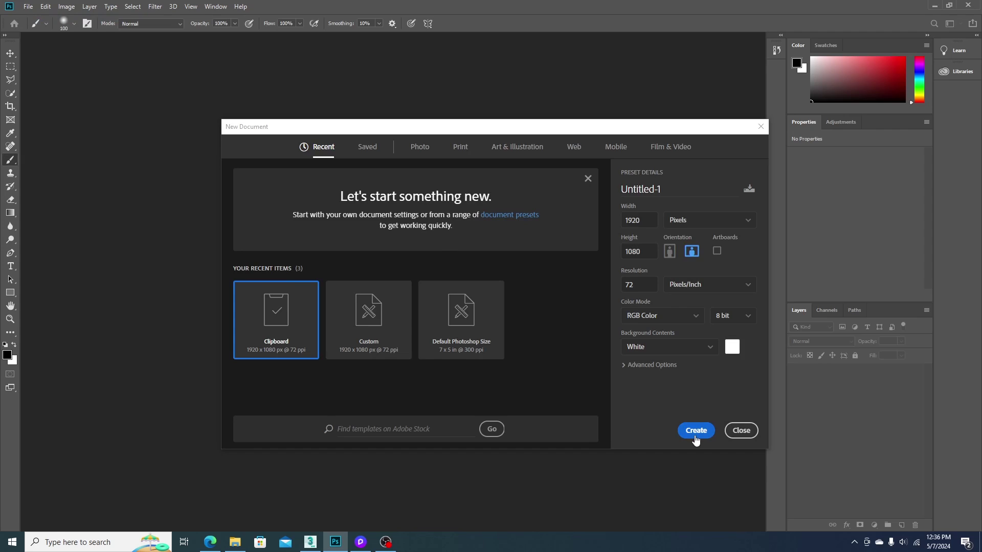
pyautogui.click(696, 431)
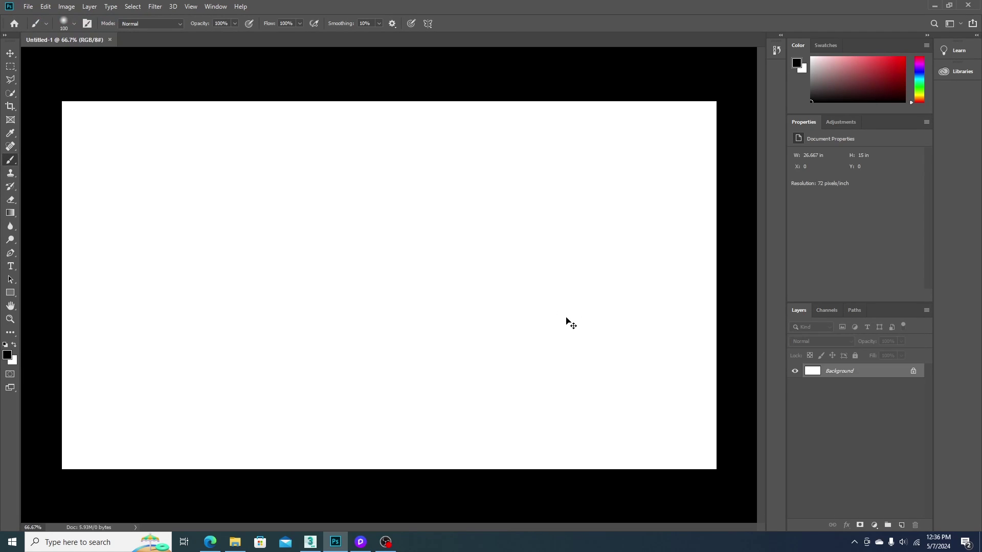
pyautogui.hotkey('ctrl', 'v')
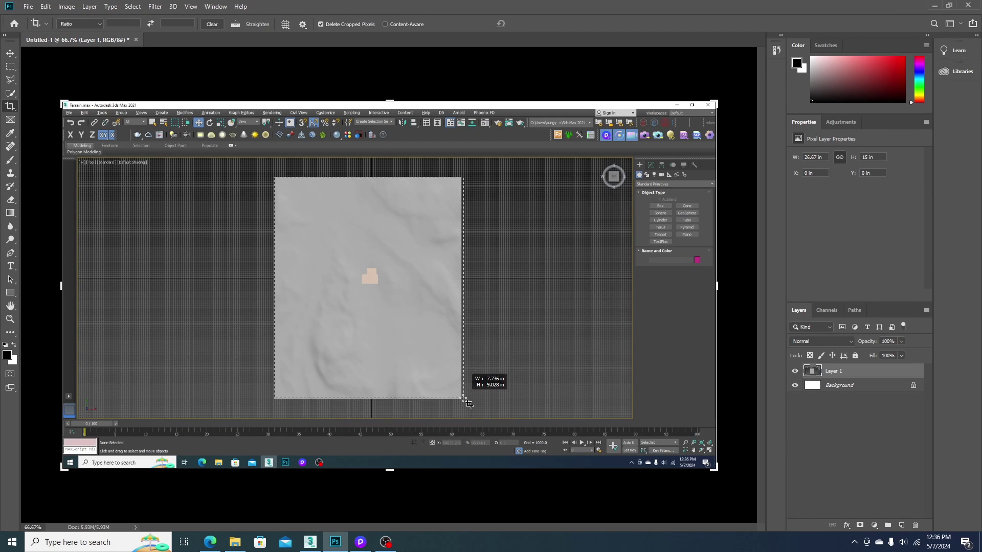
pyautogui.press('Return')
pyautogui.click(66, 6)
# - Resize the image to 1500 wide, paint black paths on Layer 2, and hide Layer 1
pyautogui.click(82, 85)
pyautogui.write('200')
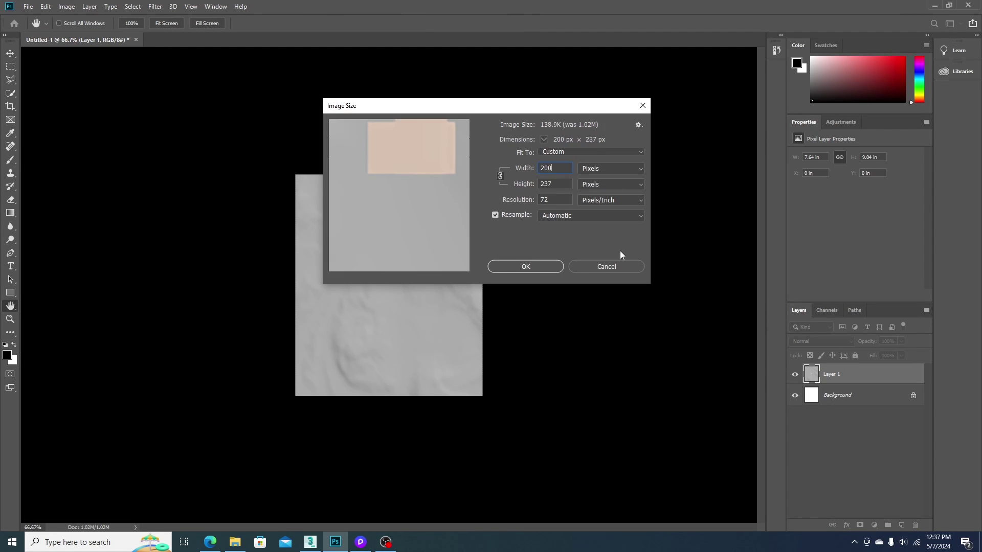
pyautogui.press('BackSpace')
pyautogui.press('BackSpace')
pyautogui.write('1500')
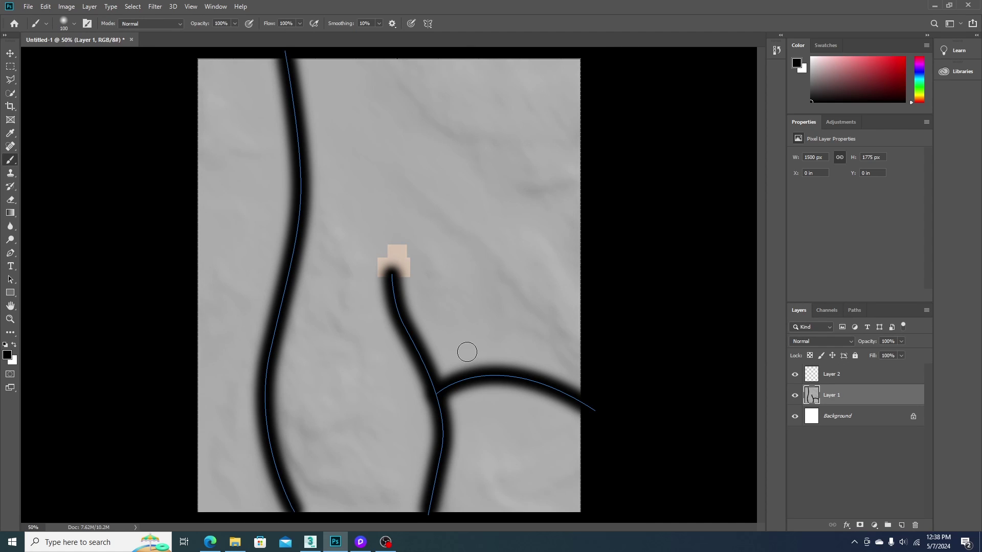
pyautogui.hotkey('ctrl', 'z')
pyautogui.hotkey('ctrl', 'z')
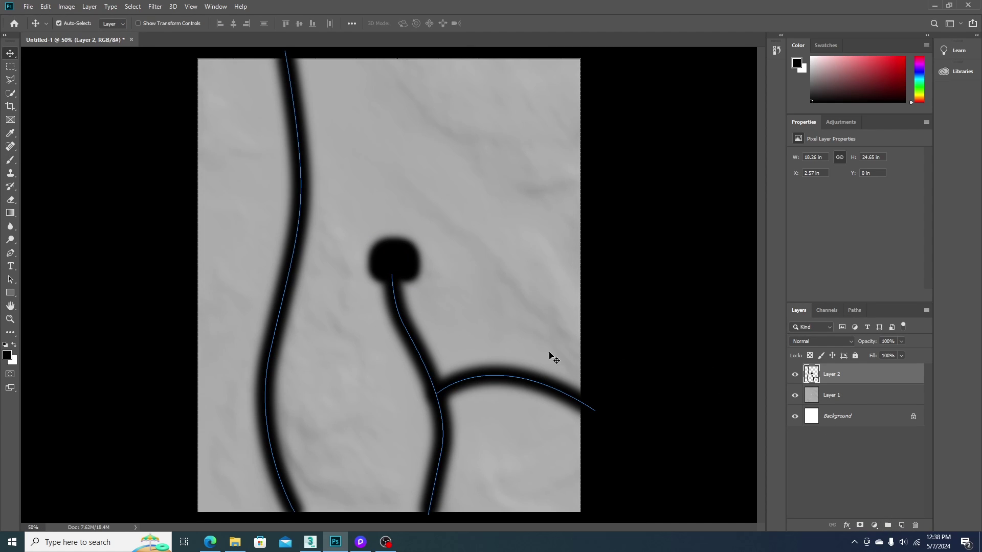
pyautogui.click(794, 397)
# - Save the path map into Raw (D:) > Neutron Viz > D5 2.7 New Features
pyautogui.hotkey('ctrl', 'shift', 's')
pyautogui.click(444, 220)
pyautogui.doubleClick(652, 221)
pyautogui.doubleClick(523, 186)
pyautogui.doubleClick(527, 142)
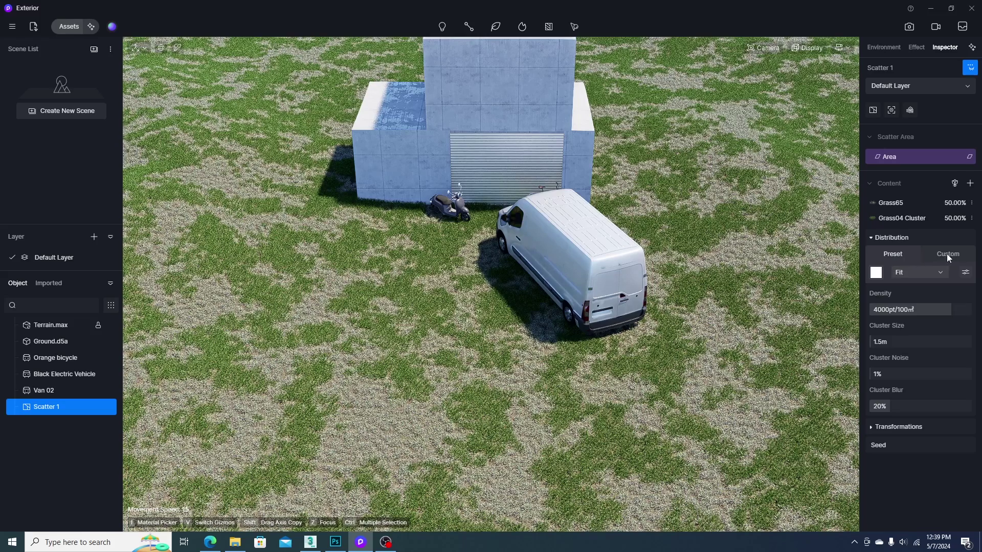
# - Load T_Map_01 as Scatter 1's custom distribution map
pyautogui.click(881, 271)
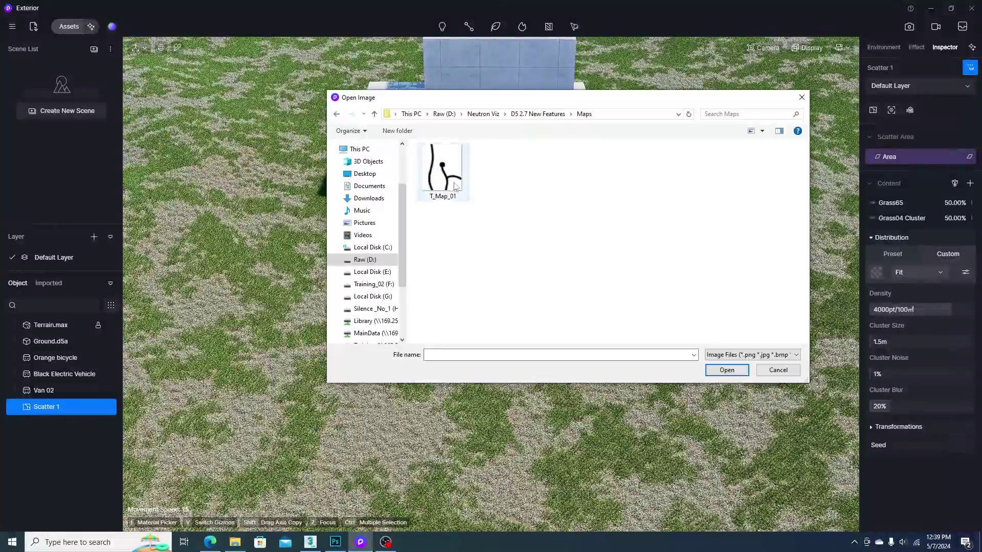
pyautogui.doubleClick(442, 171)
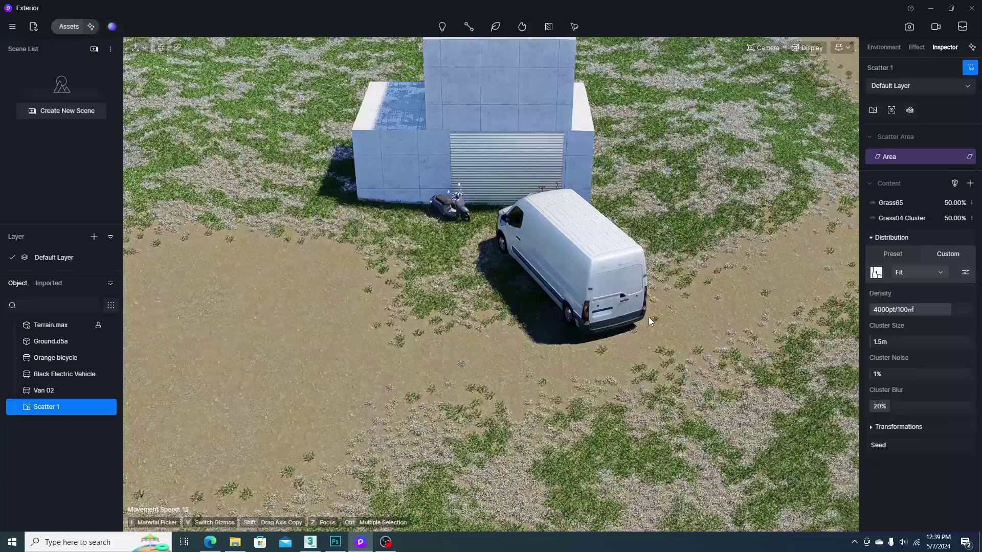
pyautogui.scroll(-5, 539, 307)
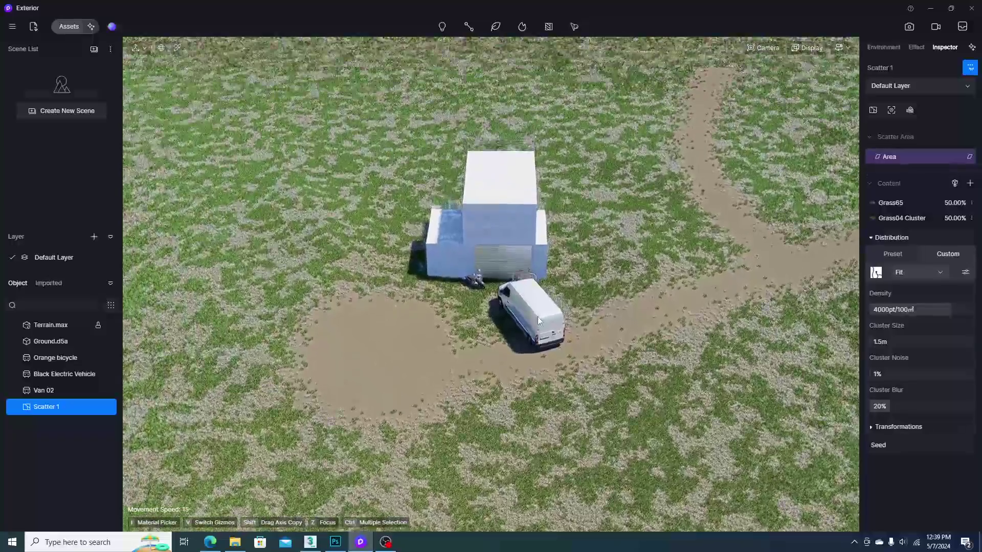
# - Set the distribution map's Fit to UV and rotate it 90°
pyautogui.click(965, 272)
pyautogui.click(918, 272)
pyautogui.click(915, 322)
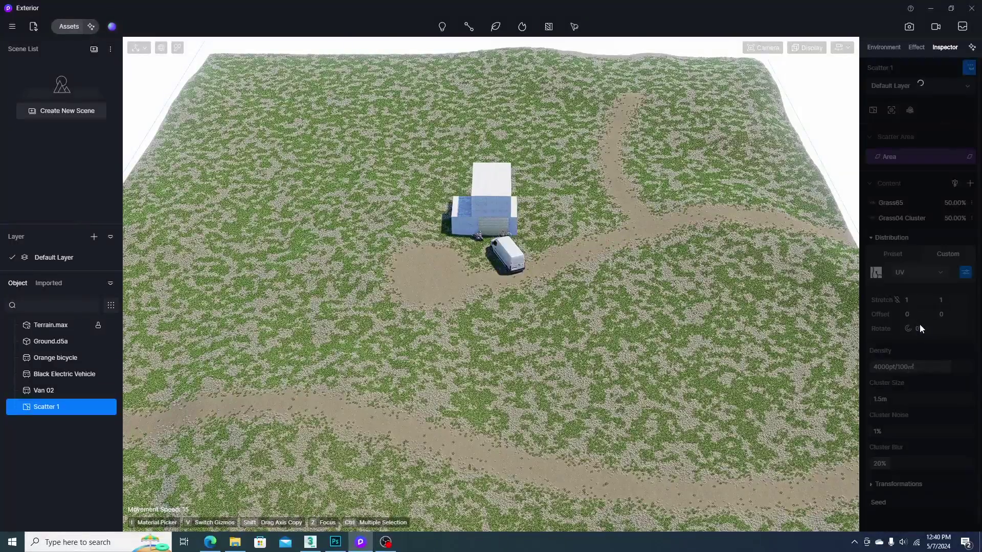
pyautogui.click(919, 328)
pyautogui.scroll(3, 526, 327)
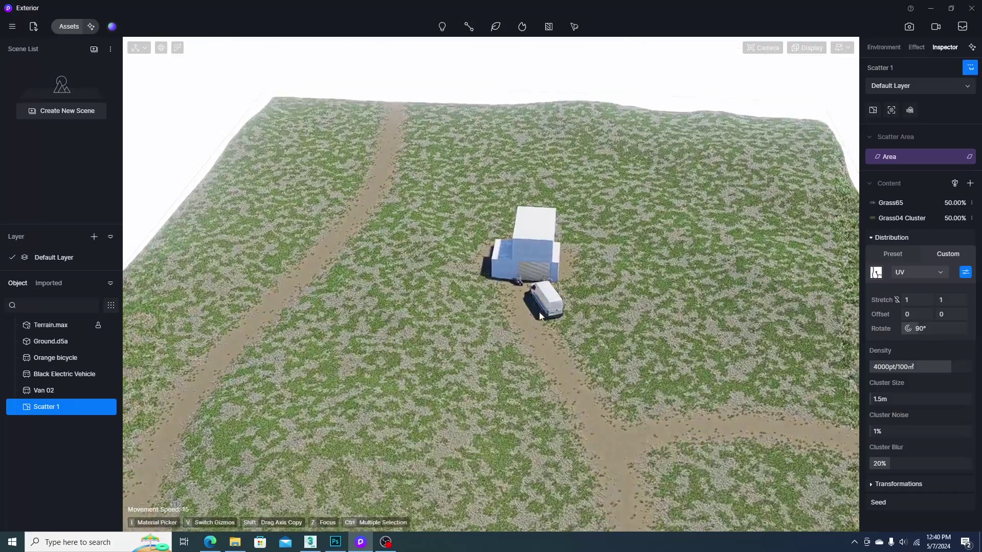
pyautogui.scroll(3, 540, 312)
pyautogui.scroll(4, 548, 316)
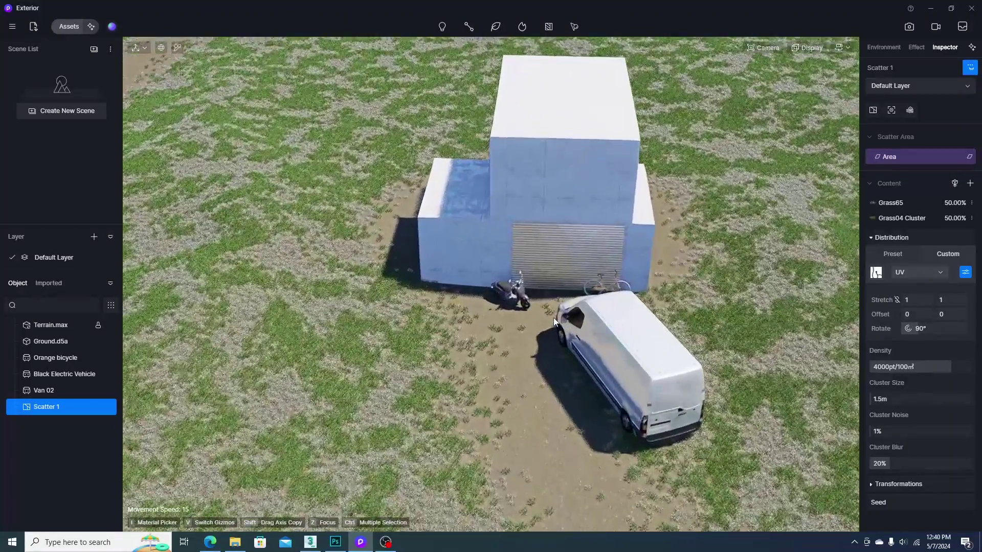
pyautogui.scroll(-2, 553, 317)
pyautogui.scroll(-2, 554, 318)
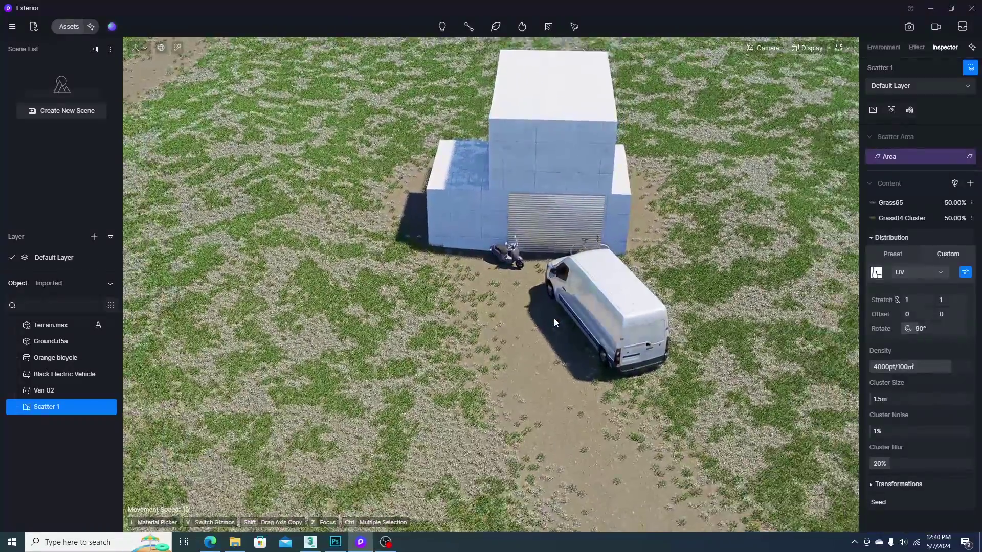
pyautogui.scroll(4, 554, 319)
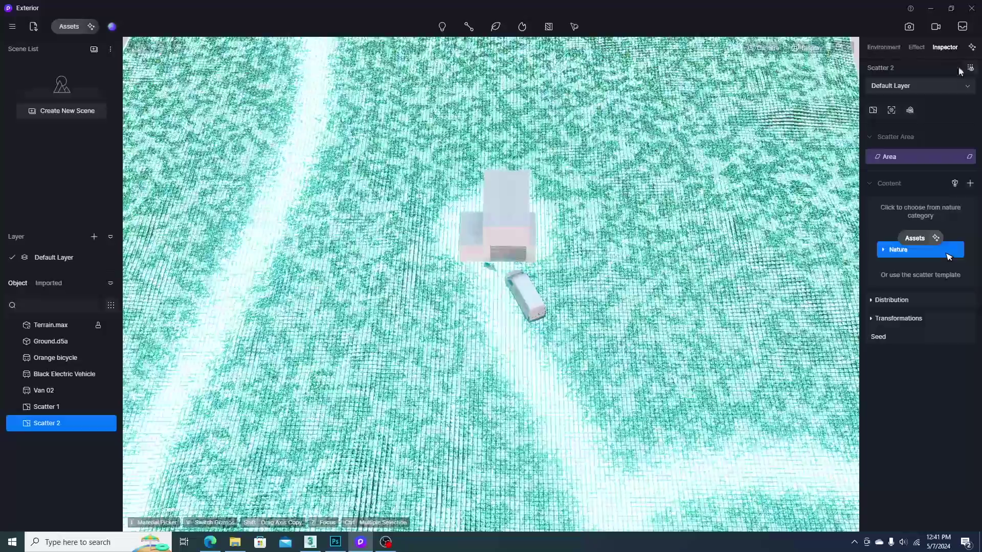
# - Make a Nature tree scatter distributed by the T_Map_01 path map
pyautogui.click(948, 257)
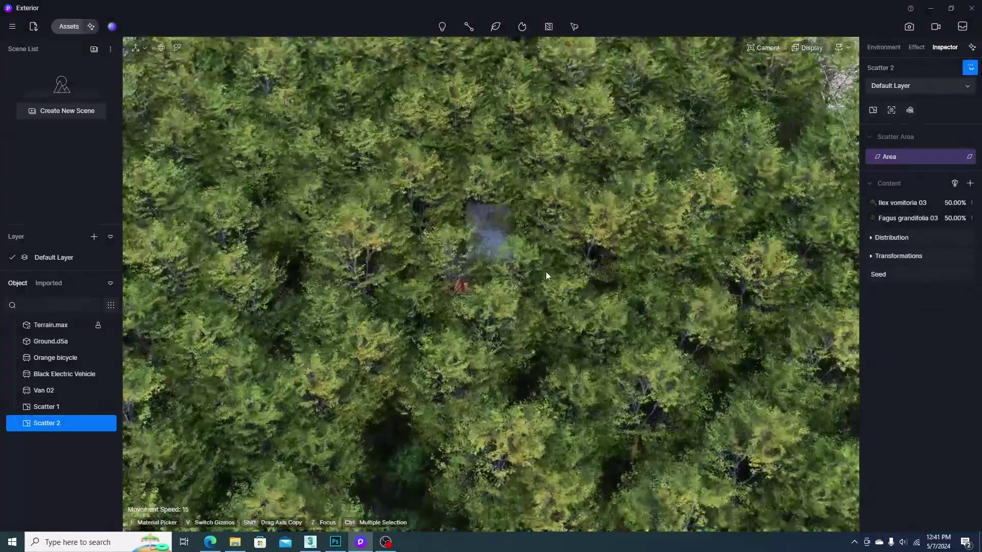
pyautogui.click(877, 273)
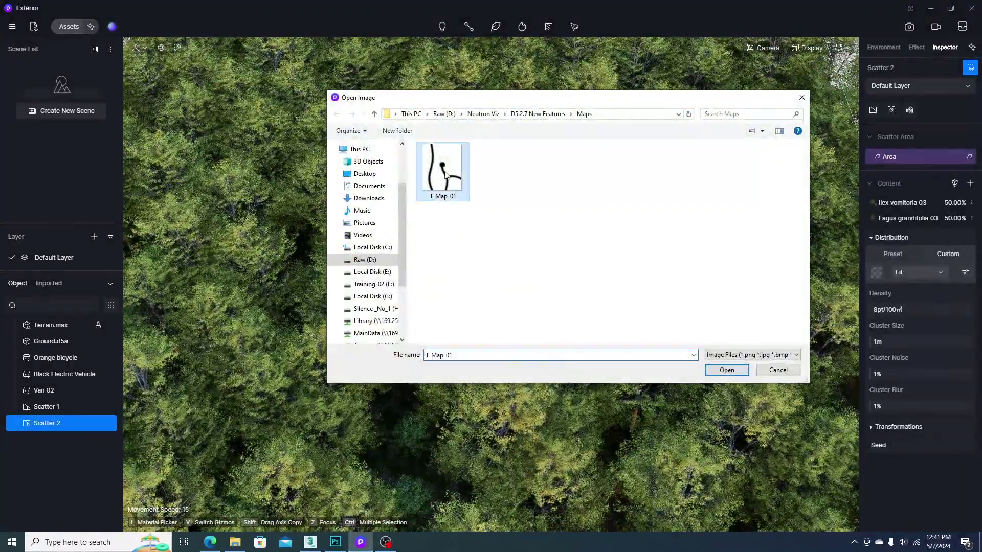
pyautogui.doubleClick(443, 169)
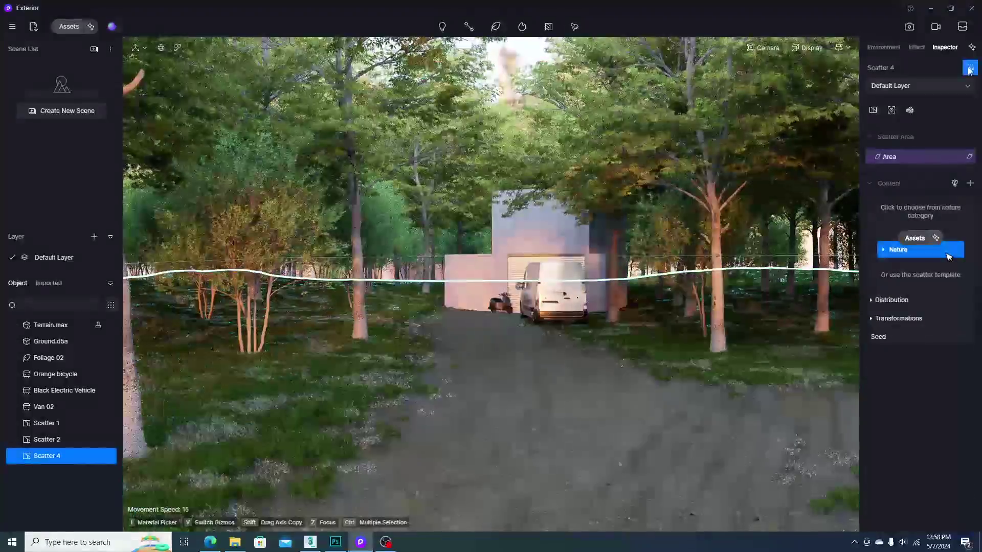
# - Add Foliage 01, Foliage 02 and Foliage 04 to a new leaf scatter
pyautogui.click(949, 256)
pyautogui.click(530, 146)
pyautogui.click(529, 350)
pyautogui.click(634, 353)
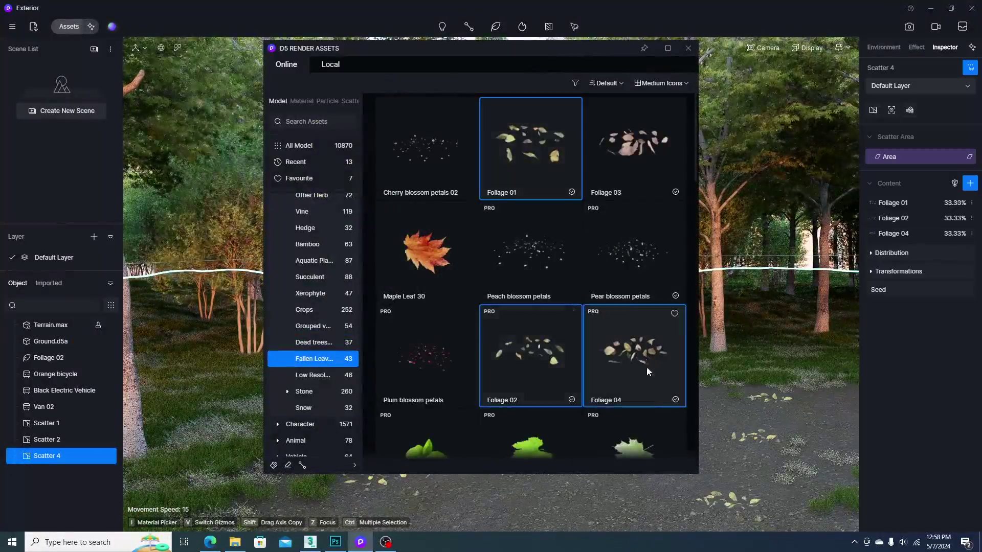
pyautogui.click(643, 484)
# - Give the leaf scatter density 500, the path map, and minimum X scale 80
pyautogui.click(891, 253)
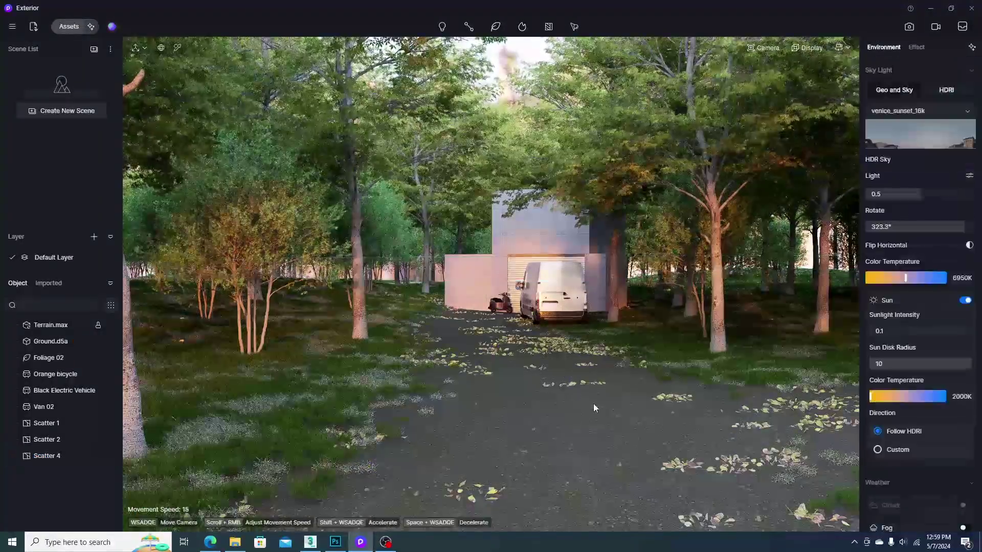
pyautogui.click(593, 404)
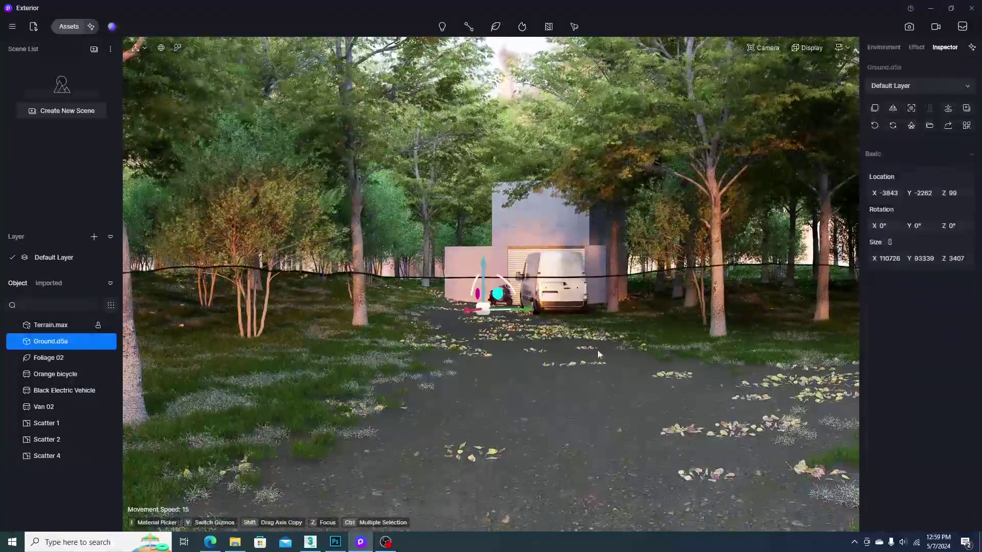
pyautogui.click(62, 456)
pyautogui.click(899, 442)
pyautogui.scroll(-3, 916, 358)
pyautogui.click(919, 338)
pyautogui.click(548, 412)
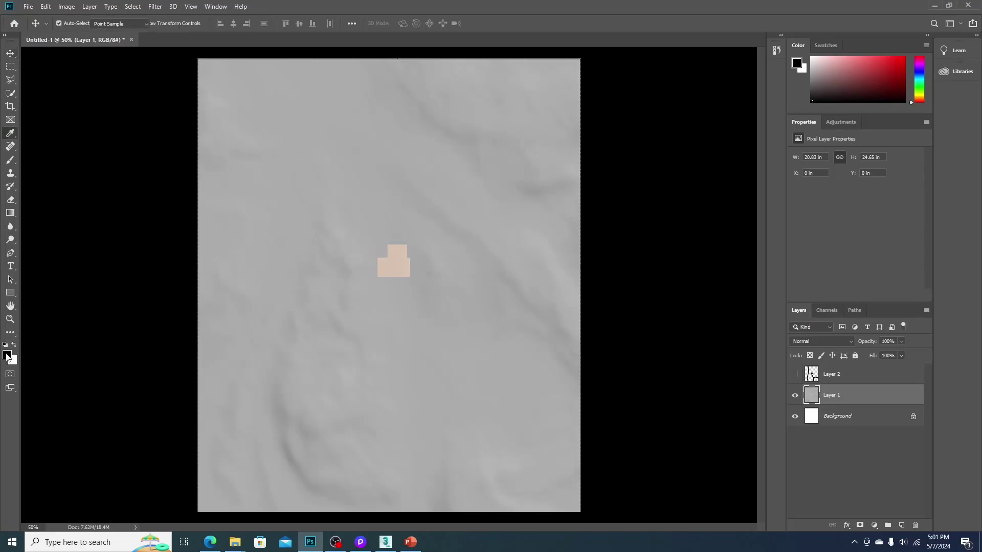
# - Set foreground colour dd1717, then paint blue regions at the right and bottom-left
pyautogui.click(7, 355)
pyautogui.moveTo(499, 105); pyautogui.dragTo(729, 106)
pyautogui.write('dd1717')
pyautogui.click(818, 118)
pyautogui.press('v')
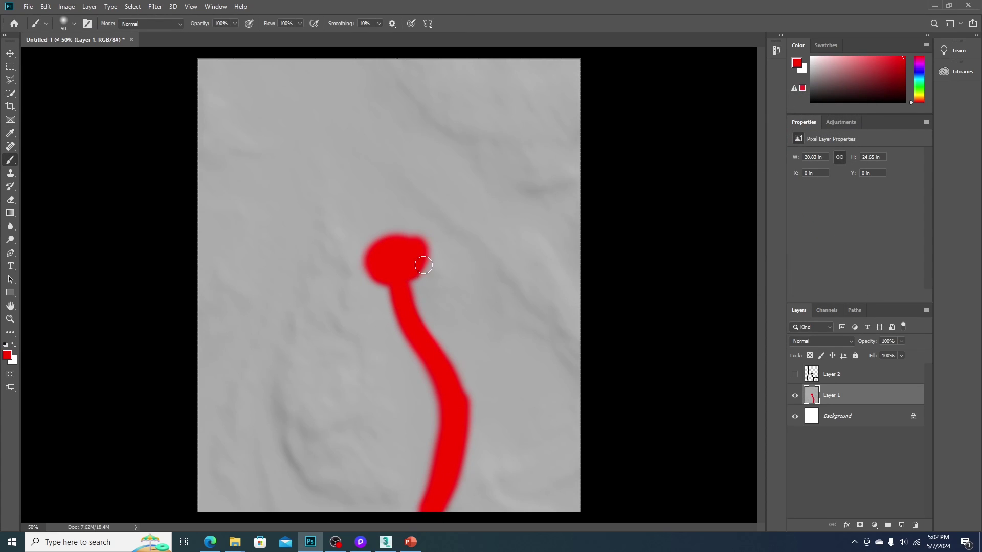
pyautogui.press(']')
pyautogui.moveTo(547, 301); pyautogui.dragTo(561, 500)
# - Paint green strokes outlining the red path with a smaller brush
pyautogui.moveTo(236, 501); pyautogui.dragTo(205, 358)
pyautogui.click(8, 355)
pyautogui.click(739, 184)
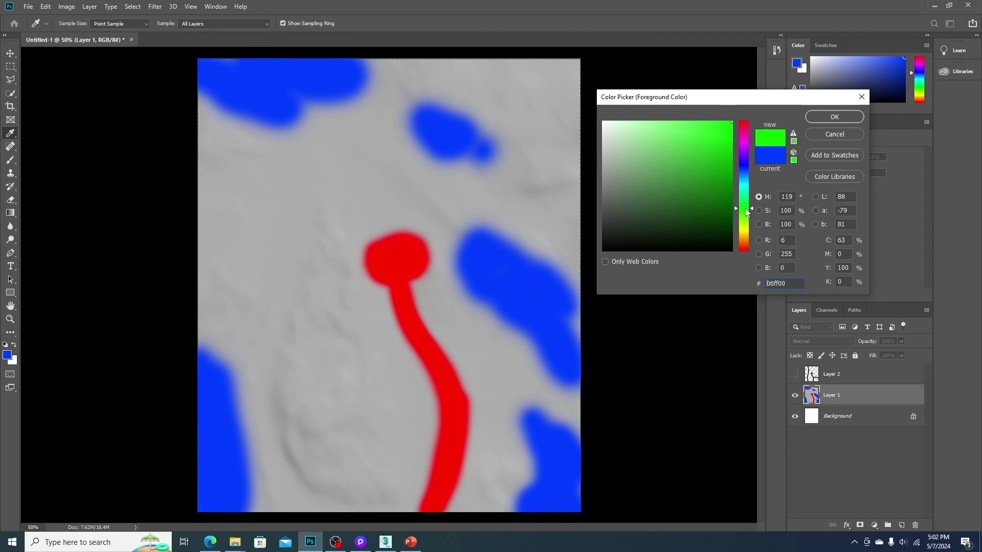
pyautogui.click(833, 115)
pyautogui.press('[')
pyautogui.press('[')
pyautogui.press('[')
pyautogui.press('[')
pyautogui.press('[')
pyautogui.press('[')
pyautogui.press('[')
pyautogui.moveTo(414, 284); pyautogui.dragTo(447, 352)
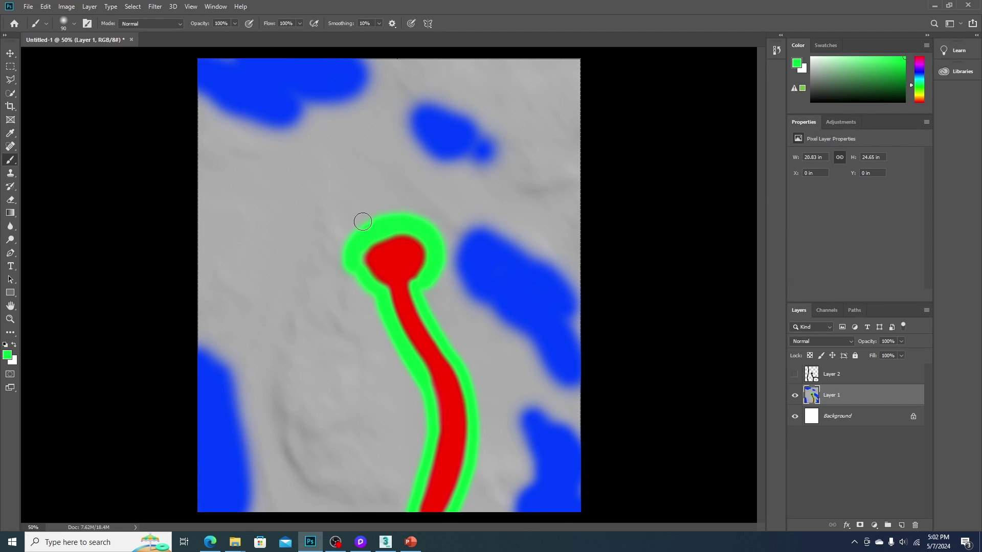
# - Paint yellow areas across the top and down the left side with a larger brush
pyautogui.click(8, 355)
pyautogui.click(739, 253)
pyautogui.click(833, 115)
pyautogui.press(']')
pyautogui.press(']')
pyautogui.press(']')
pyautogui.moveTo(507, 191); pyautogui.dragTo(342, 132)
pyautogui.moveTo(328, 199); pyautogui.dragTo(307, 384)
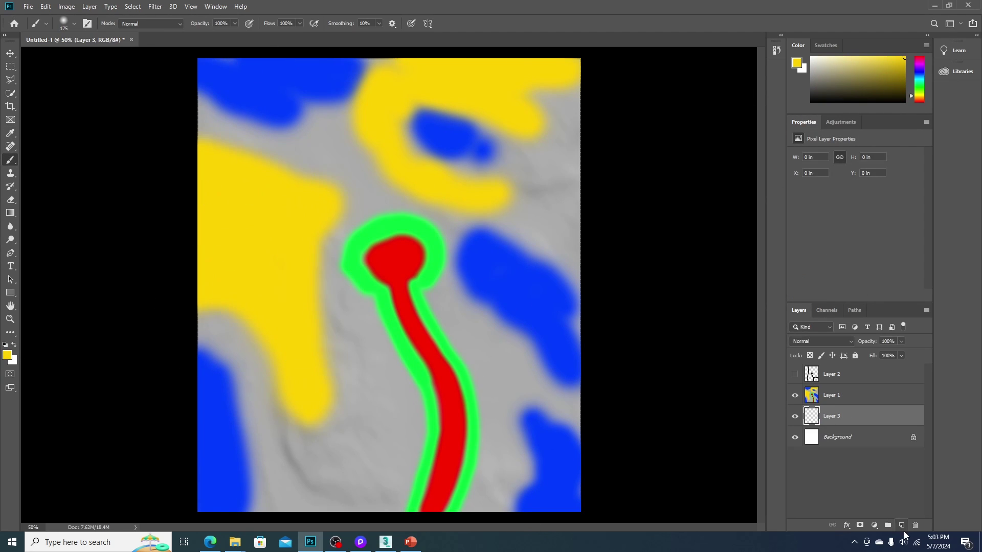
# - Paint magenta regions over the middle-right and bottom-left, then save the map
pyautogui.click(7, 355)
pyautogui.click(739, 131)
pyautogui.click(833, 114)
pyautogui.hotkey('alt', 'BackSpace')
pyautogui.moveTo(449, 321); pyautogui.dragTo(550, 142)
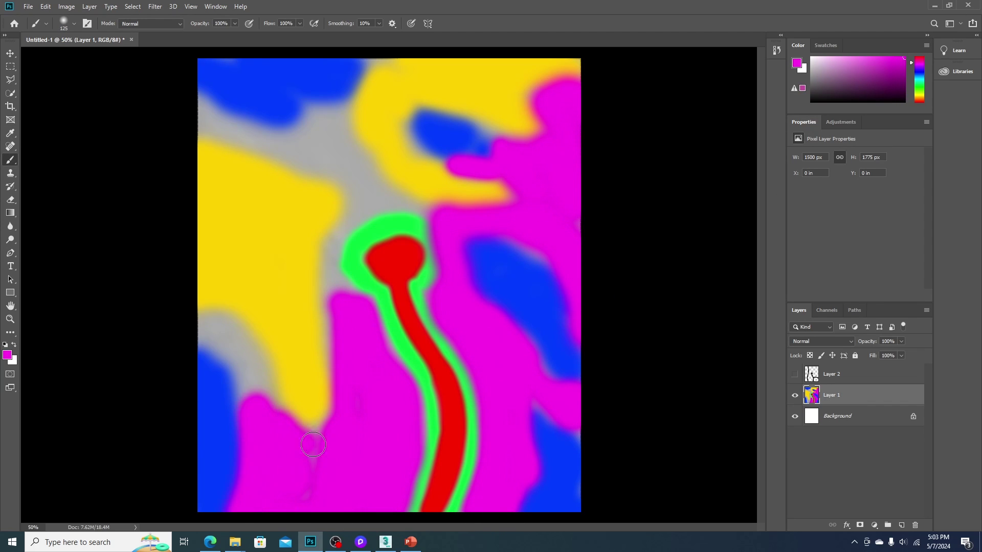
pyautogui.moveTo(343, 176); pyautogui.dragTo(440, 202)
pyautogui.hotkey('ctrl', 'shift', 's')
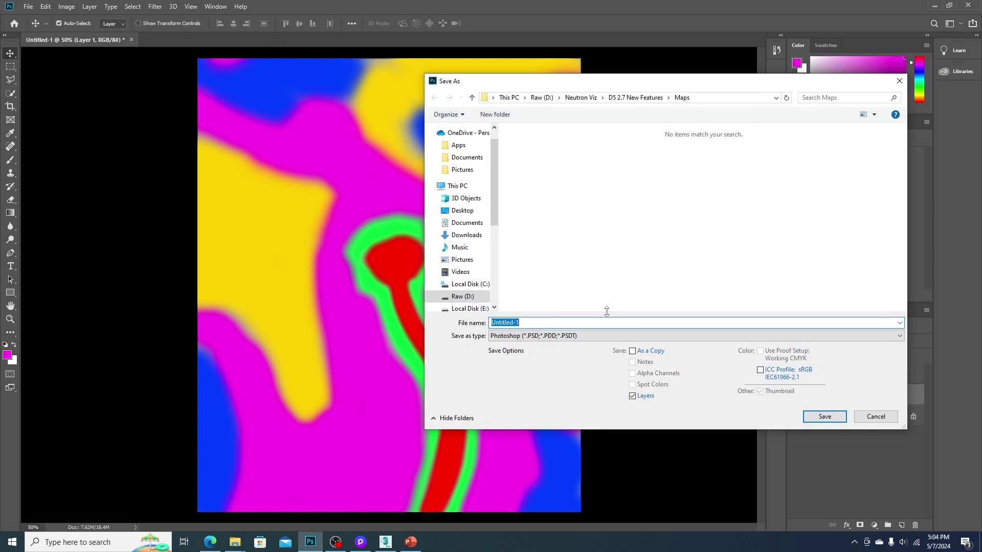
# - Create Scatter 3 from the ground model and set Image Divide with 5 areas
pyautogui.press('Escape')
pyautogui.press('v')
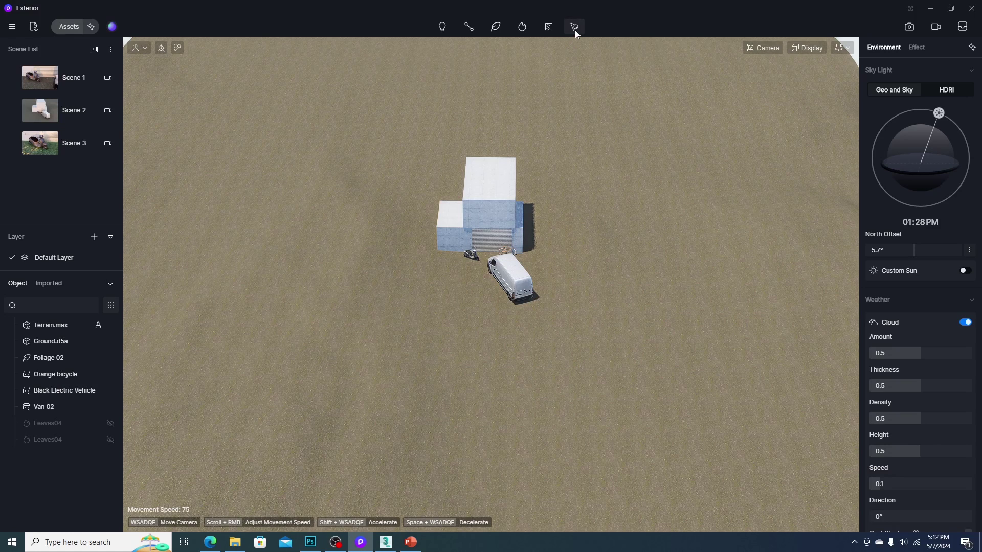
pyautogui.click(575, 30)
pyautogui.click(589, 65)
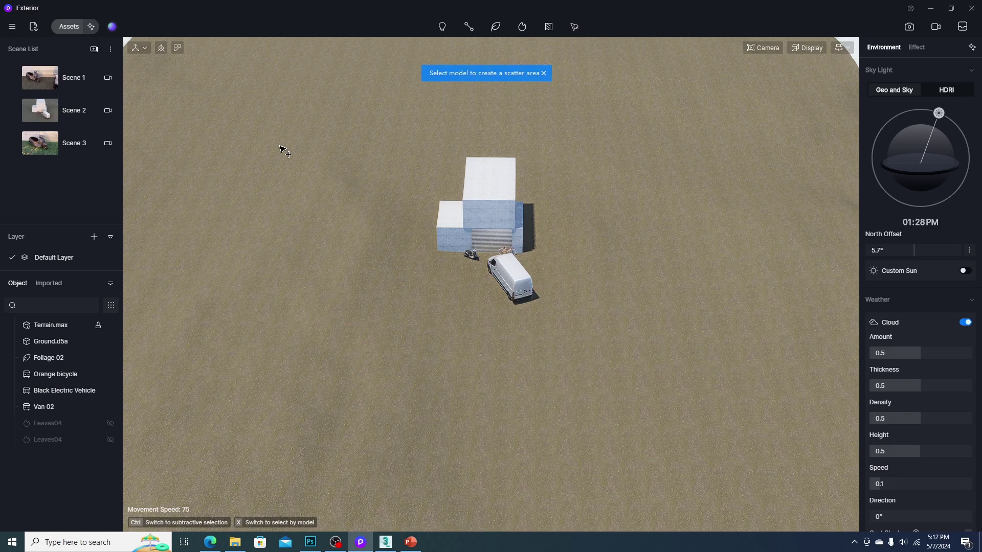
pyautogui.click(521, 89)
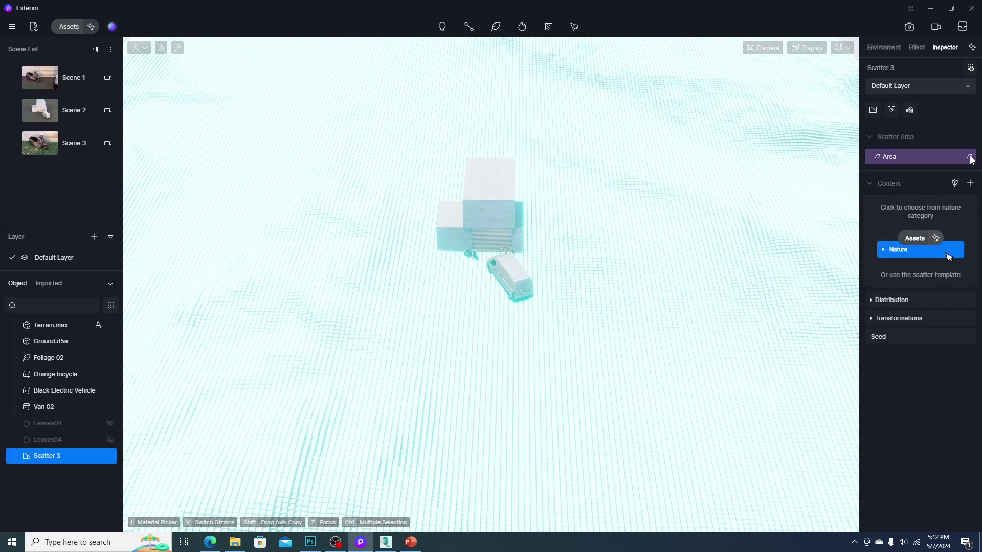
pyautogui.click(946, 198)
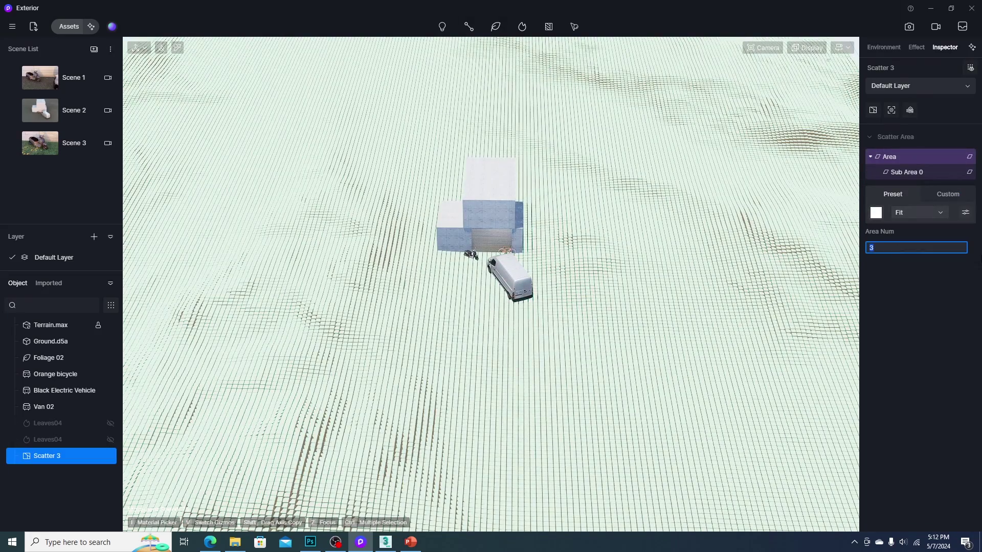
pyautogui.write('5')
pyautogui.press('Return')
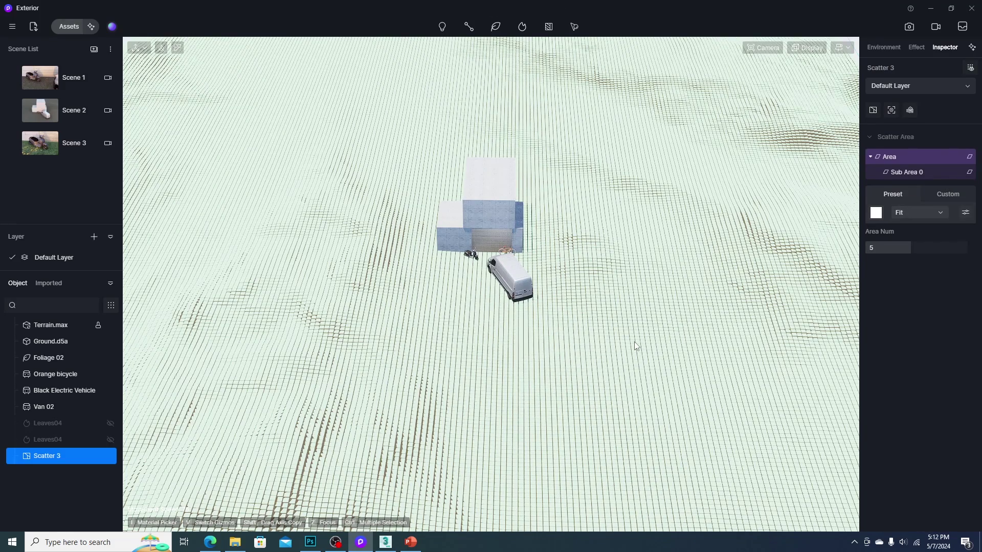
pyautogui.click(875, 215)
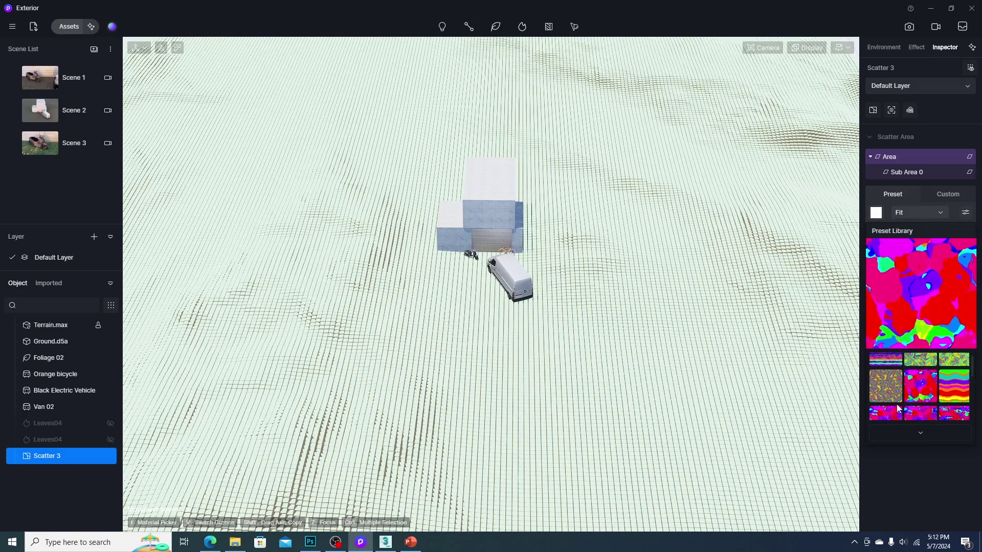
# - Load the Color_Map image as the custom division image
pyautogui.click(957, 195)
pyautogui.click(876, 213)
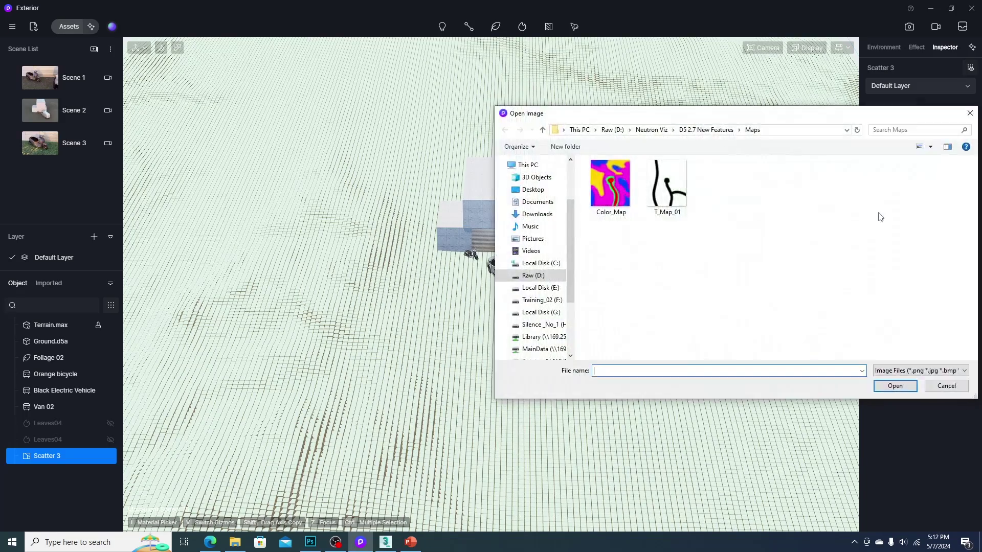
pyautogui.doubleClick(608, 195)
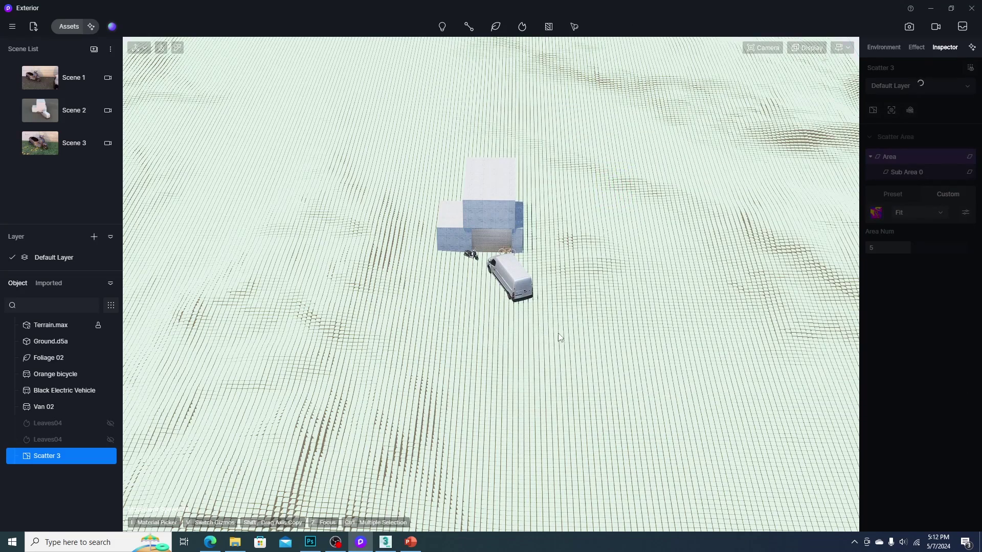
pyautogui.scroll(-2, 534, 328)
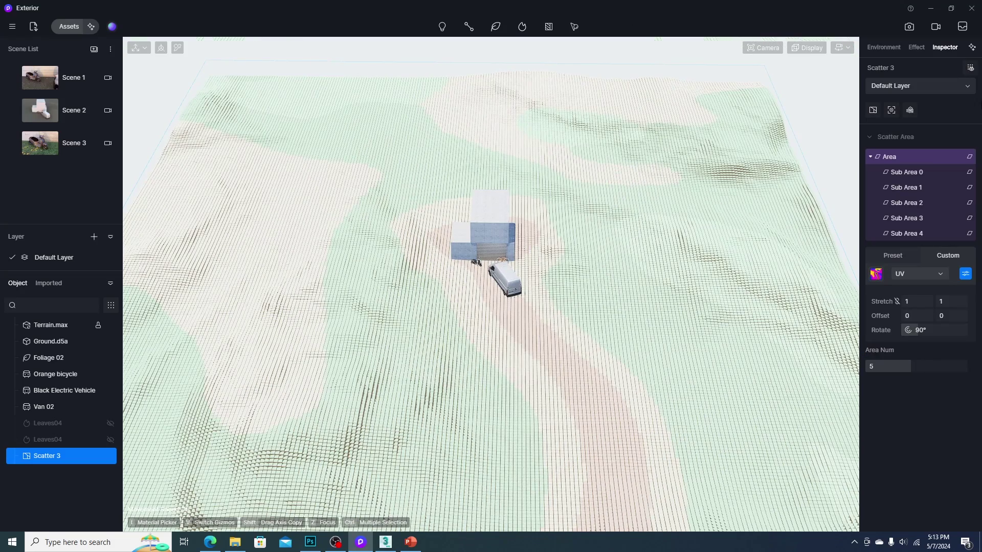
# - Inspect Sub Areas 0 and 1, then choose trees to scatter in Sub Area 0
pyautogui.click(920, 173)
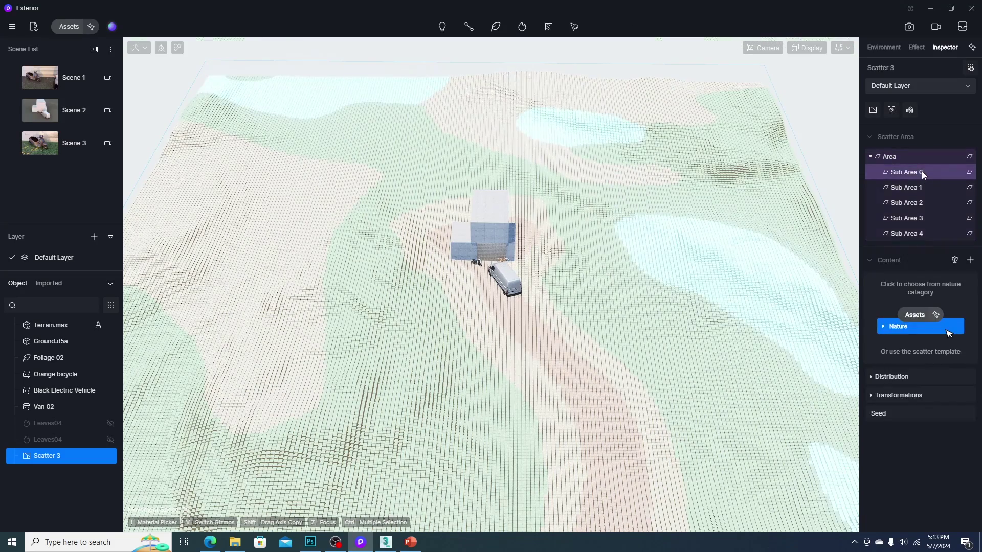
pyautogui.click(925, 187)
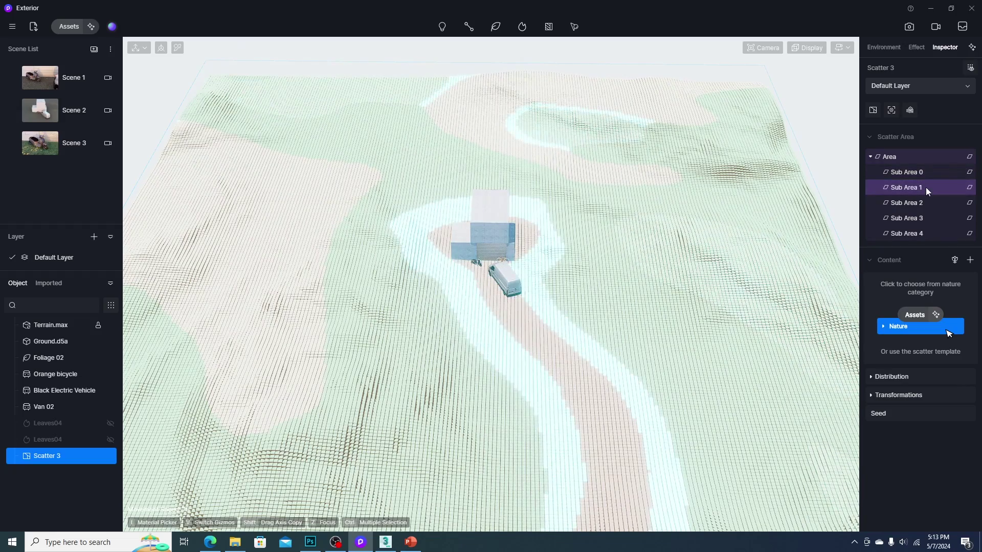
pyautogui.click(932, 171)
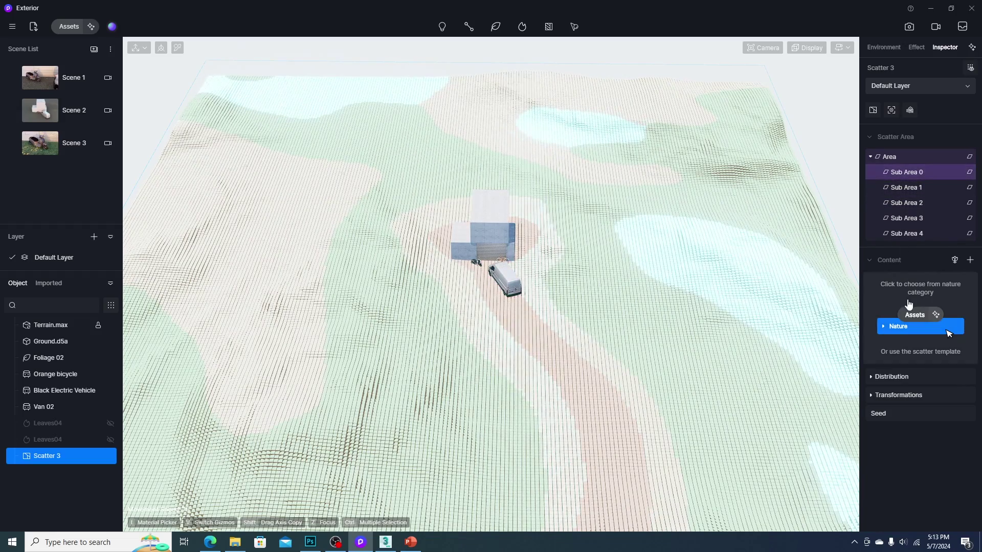
pyautogui.click(907, 327)
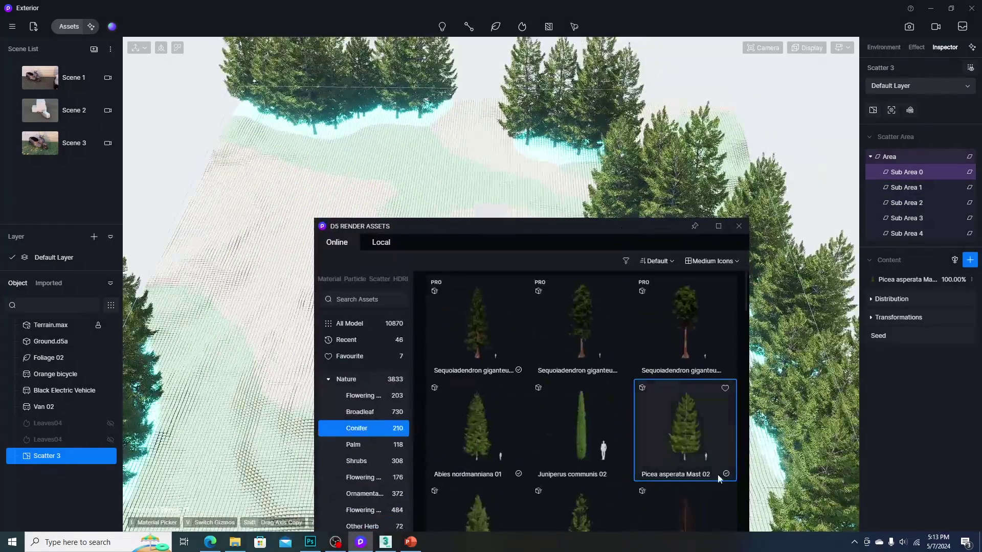
pyautogui.scroll(-3, 527, 409)
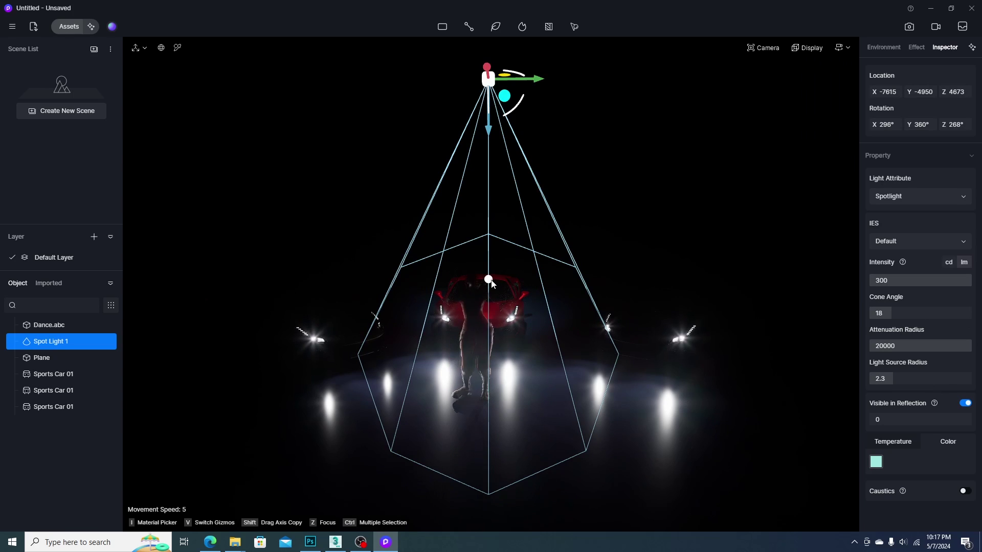
# - Move the spotlight's target from the cone centre onto the left sports car
pyautogui.moveTo(492, 283); pyautogui.dragTo(472, 333)
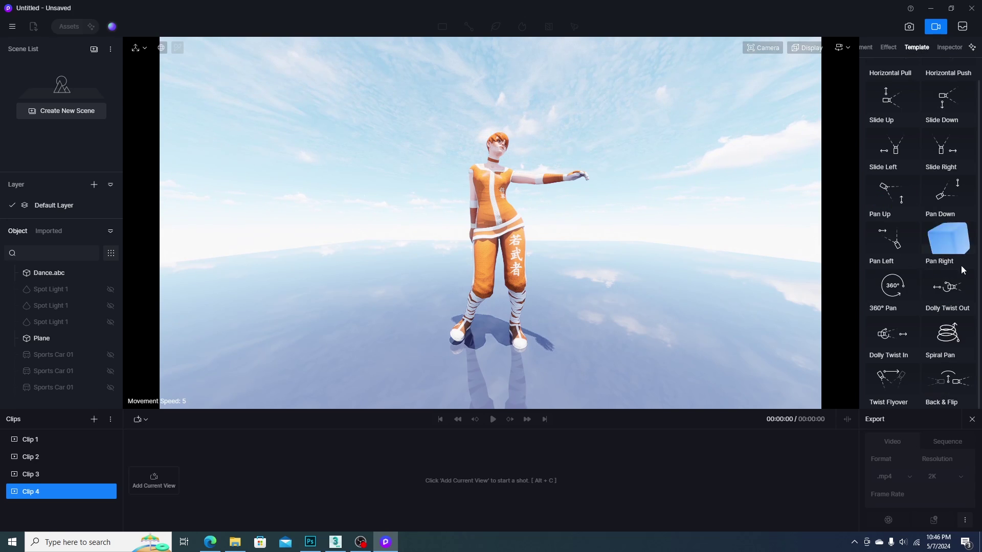
# - Apply the Spiral Pan template to Clip 4 for an ascending shot around the dancer
pyautogui.click(948, 334)
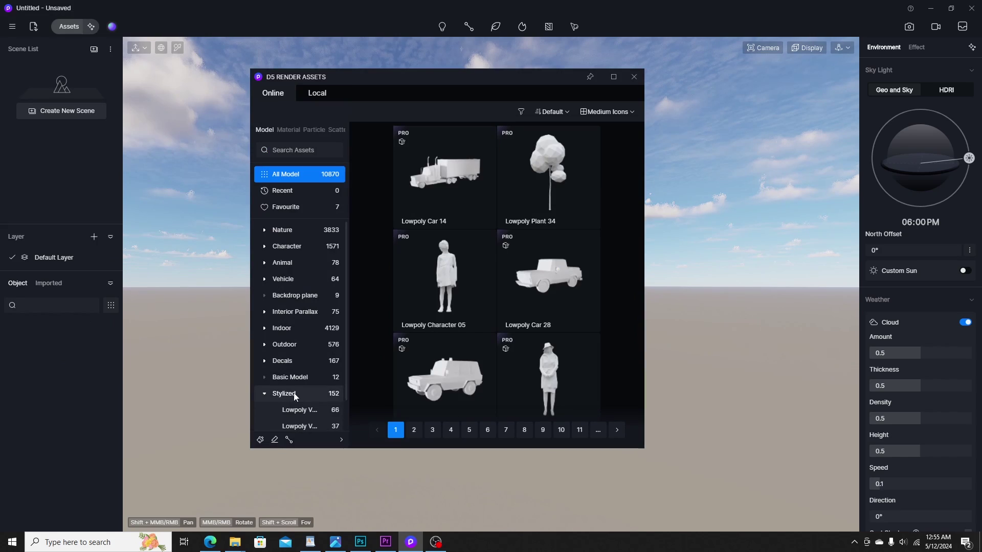
# - Scroll through the Stylized low-poly models such as Lowpoly Car 14
pyautogui.scroll(-10, 553, 287)
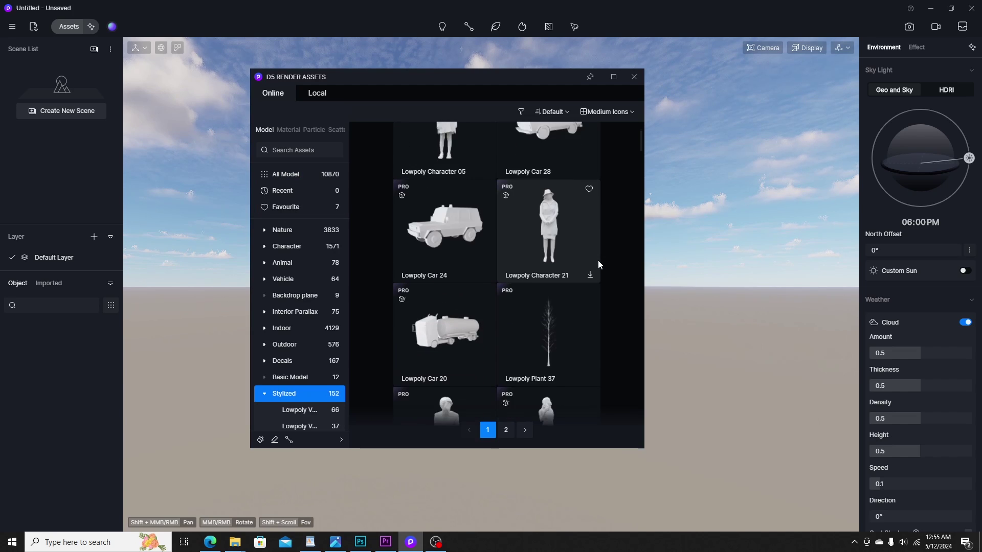
pyautogui.scroll(5, 612, 268)
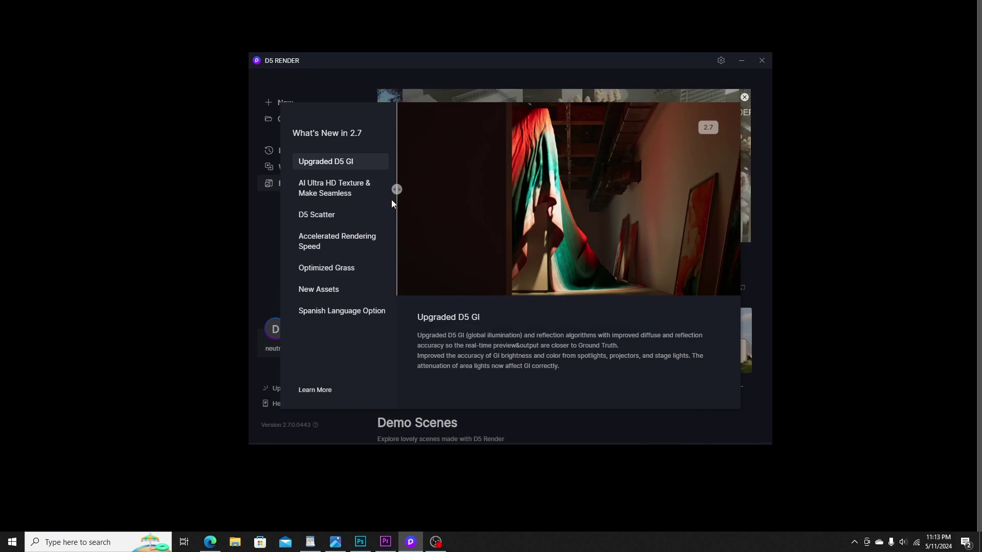
# - Compare the 2.6/2.7 lighting images, then view AI Ultra HD Texture, D5 Scatter and Accelerated Rendering Speed
pyautogui.moveTo(578, 216); pyautogui.dragTo(404, 219)
pyautogui.moveTo(571, 203); pyautogui.dragTo(391, 225)
pyautogui.click(327, 189)
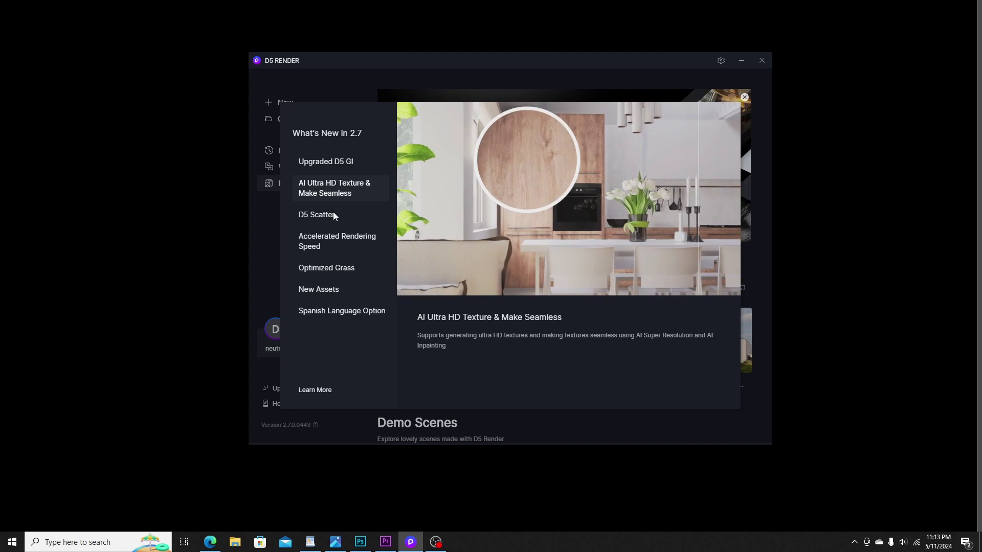
pyautogui.click(338, 224)
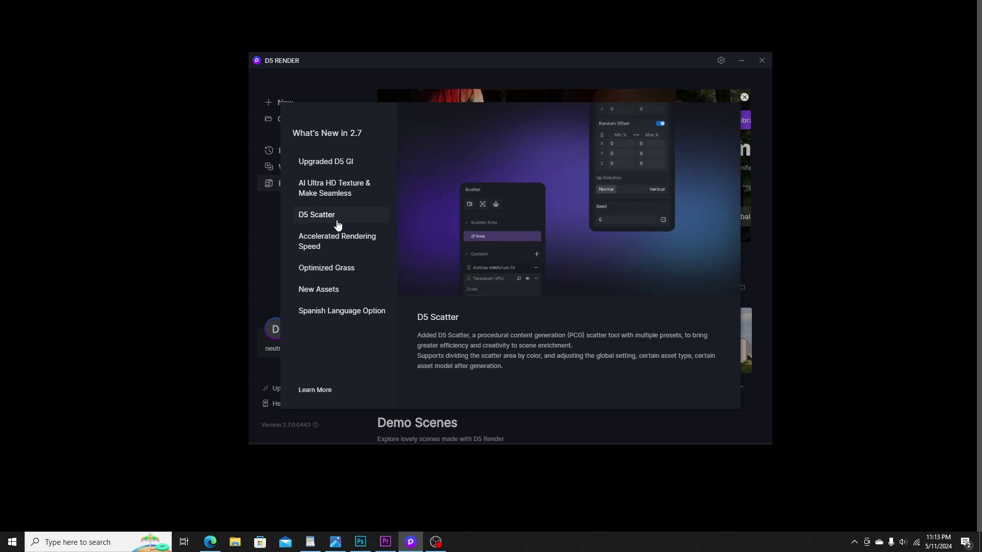
pyautogui.click(331, 250)
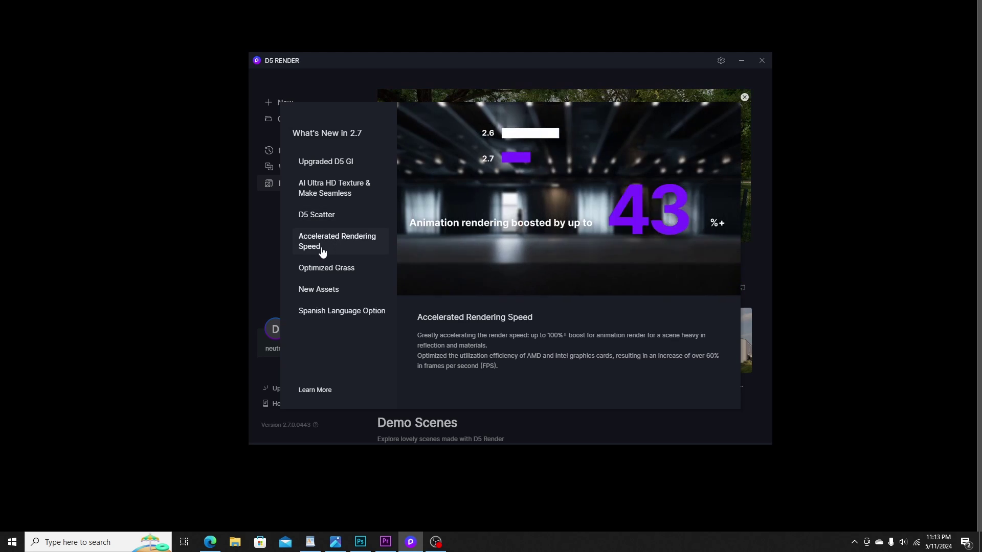